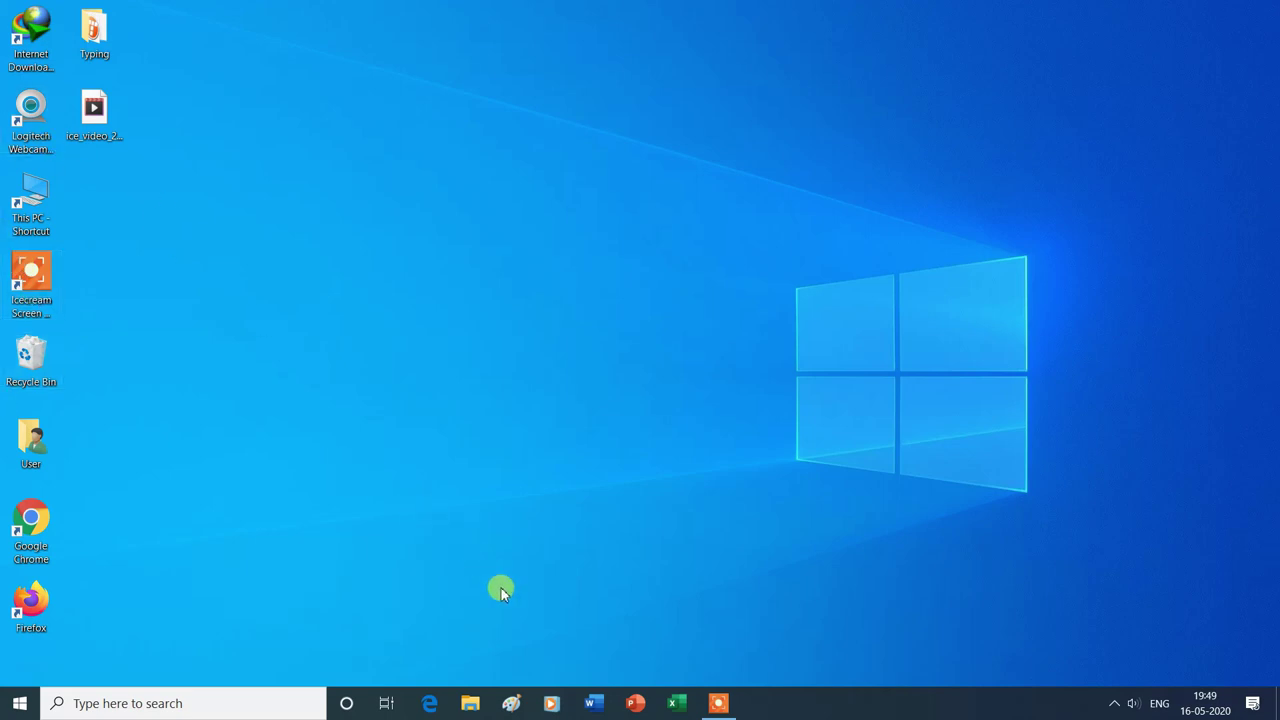
Launch PowerPoint and open the recent 'Google Sheets और Excel' presentation.
drag(635, 703, 632, 707)
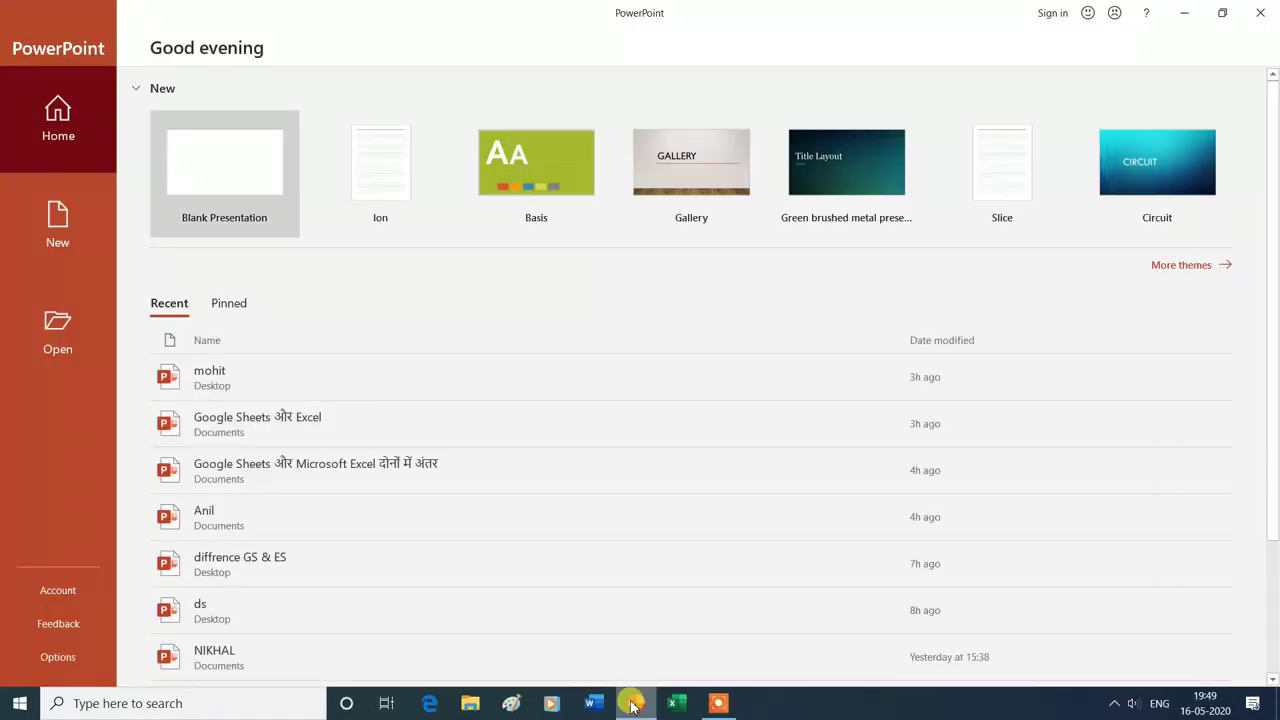
click(293, 419)
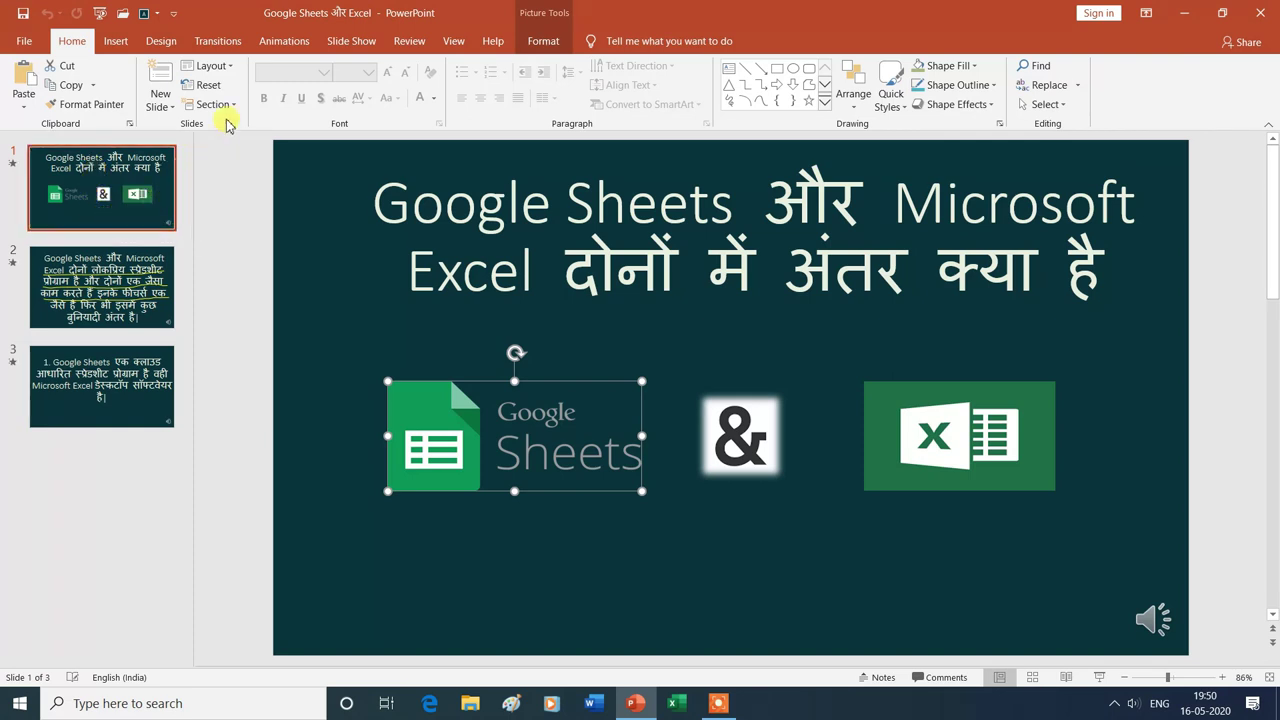
Preview Fracture and Peel Off, then give the title slide the 06.00-second Curtains transition.
click(214, 47)
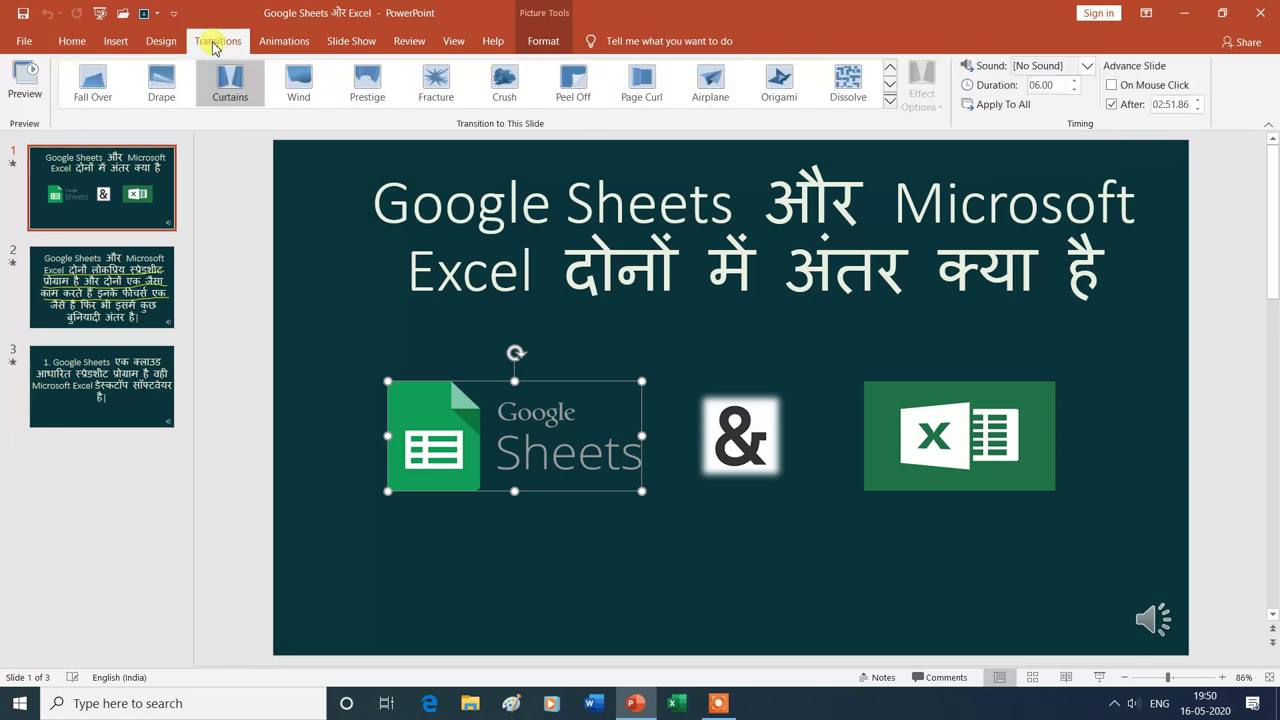
click(442, 86)
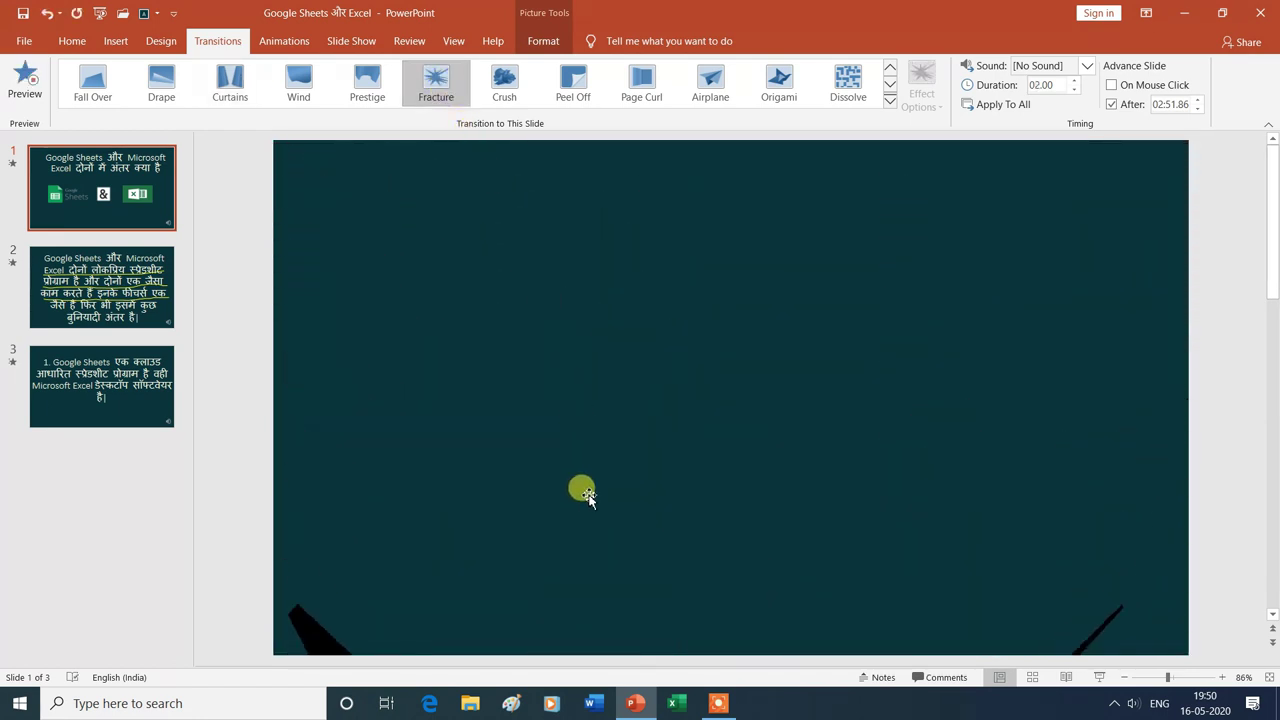
click(586, 88)
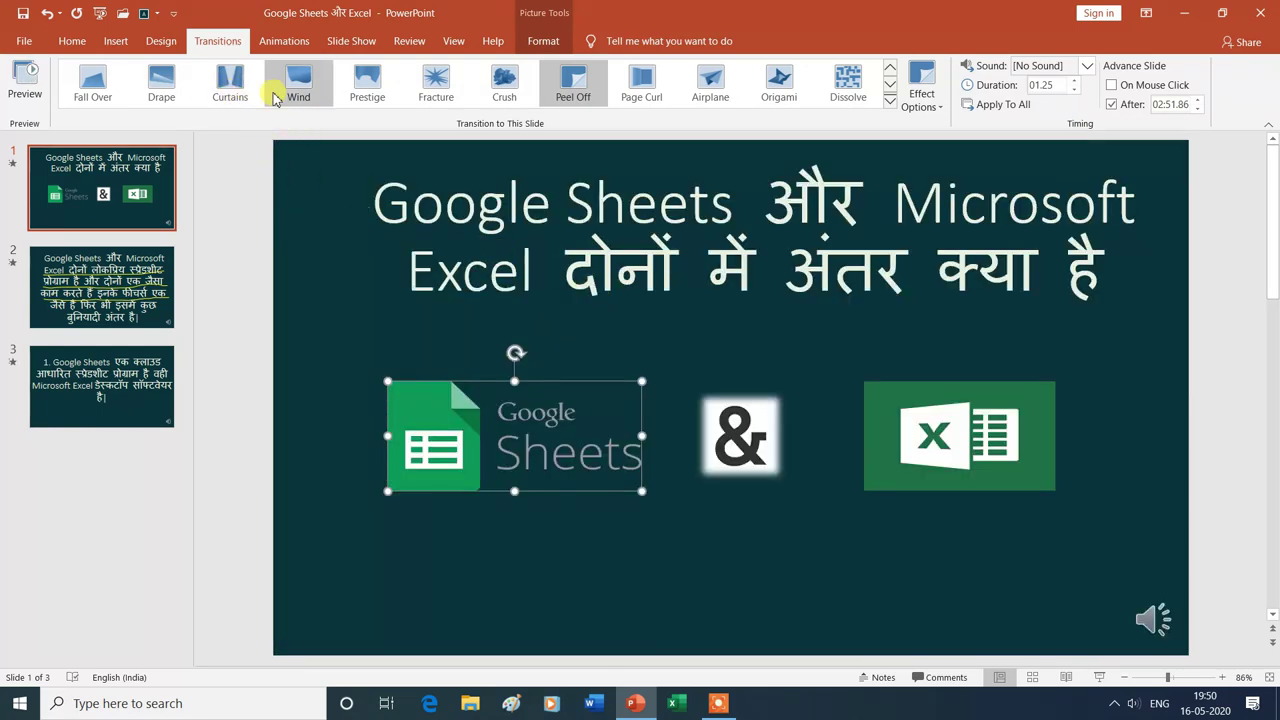
click(231, 87)
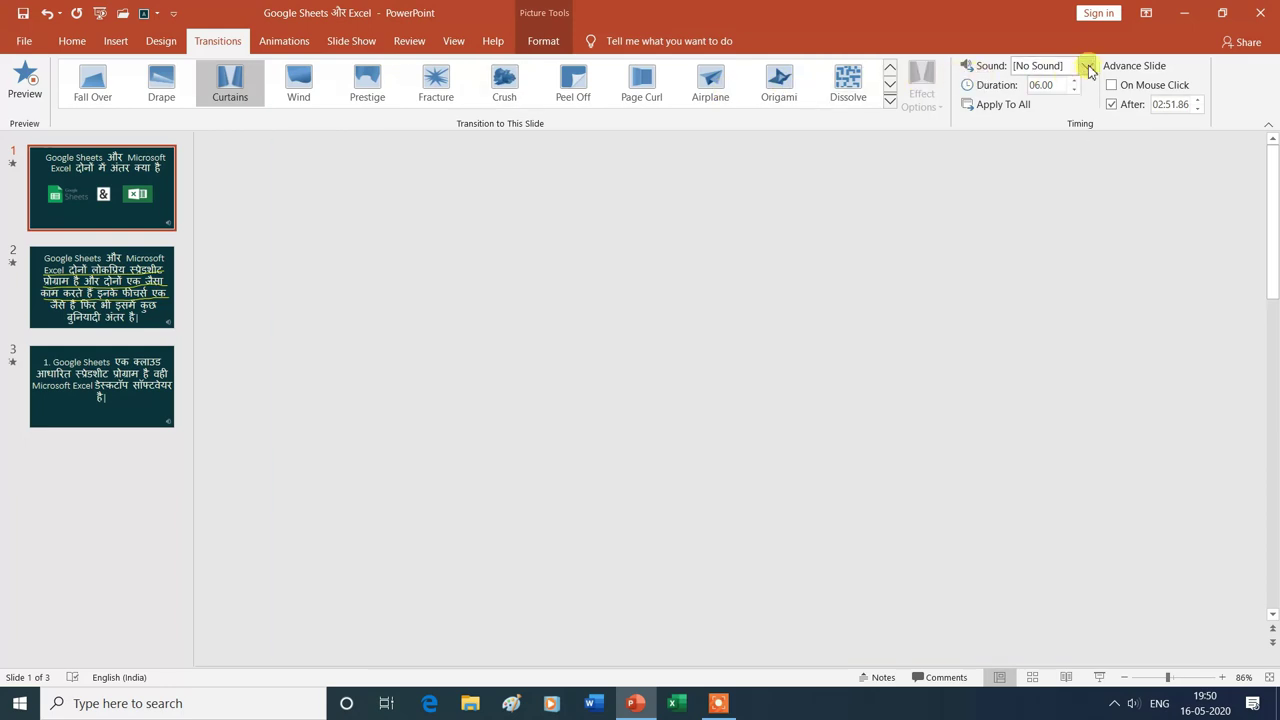
Keep the Curtains transition at No Sound and apply it to all three slides.
click(1087, 66)
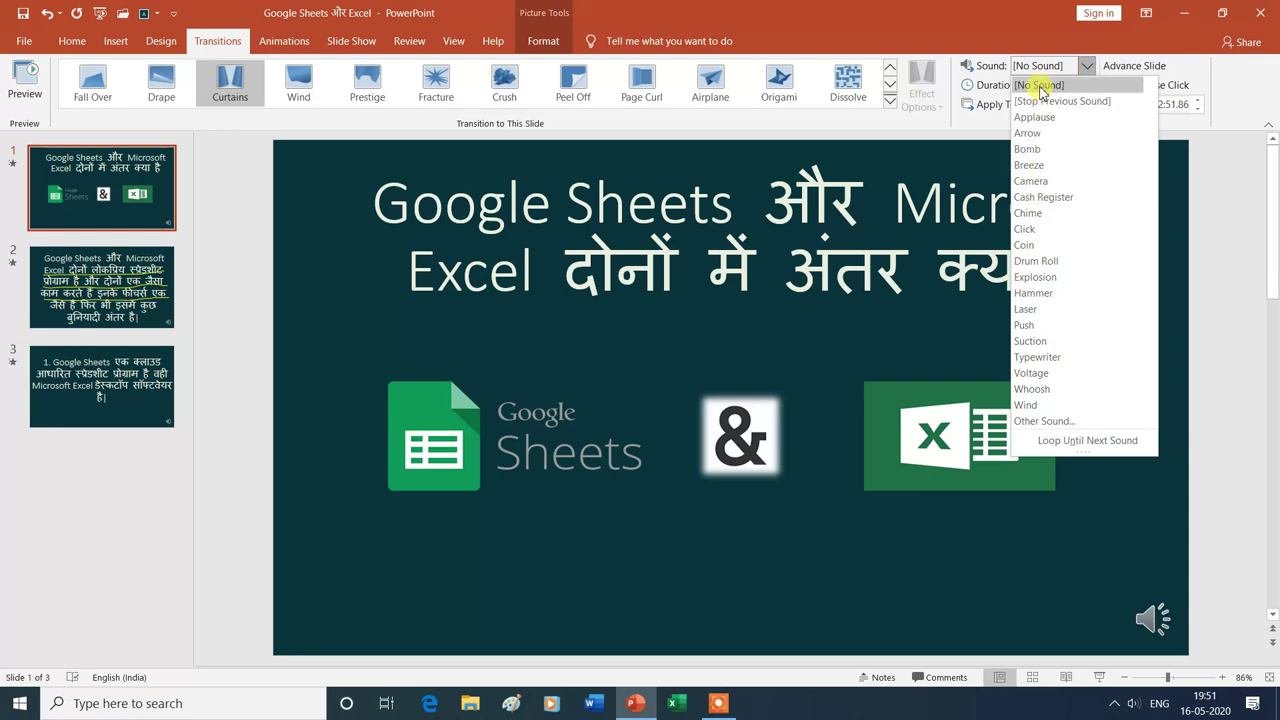
click(1070, 88)
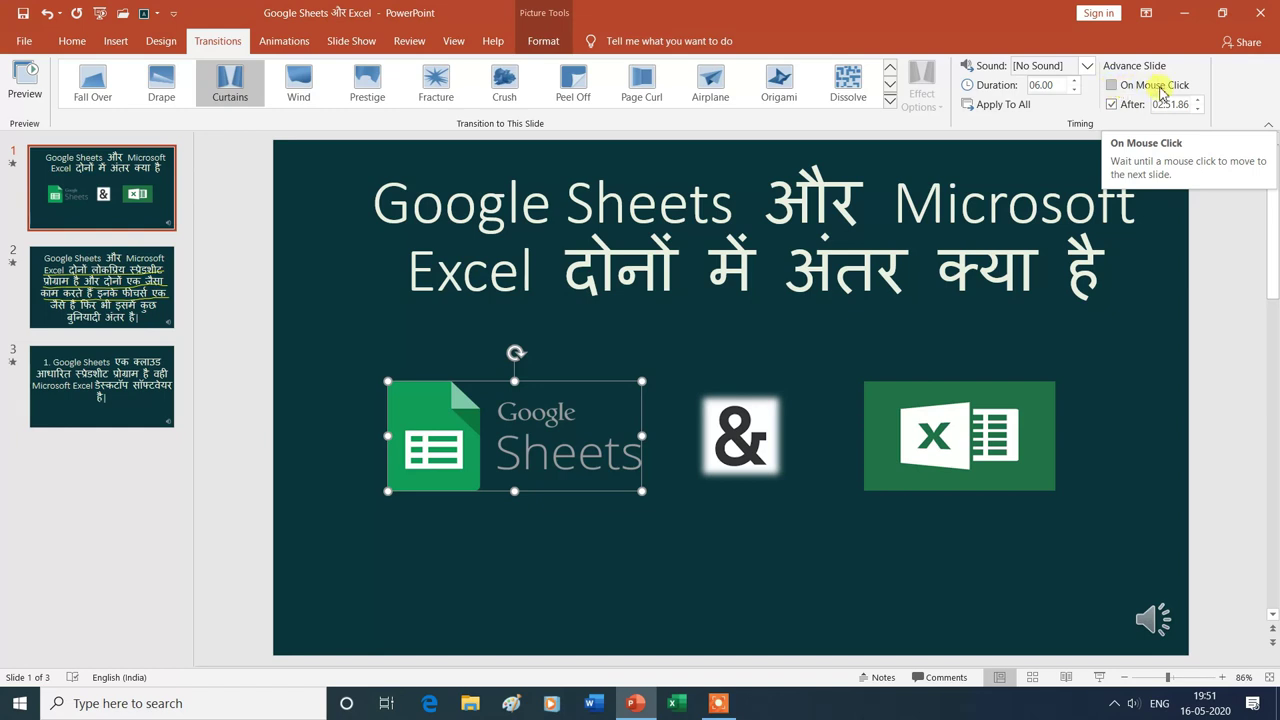
click(1000, 106)
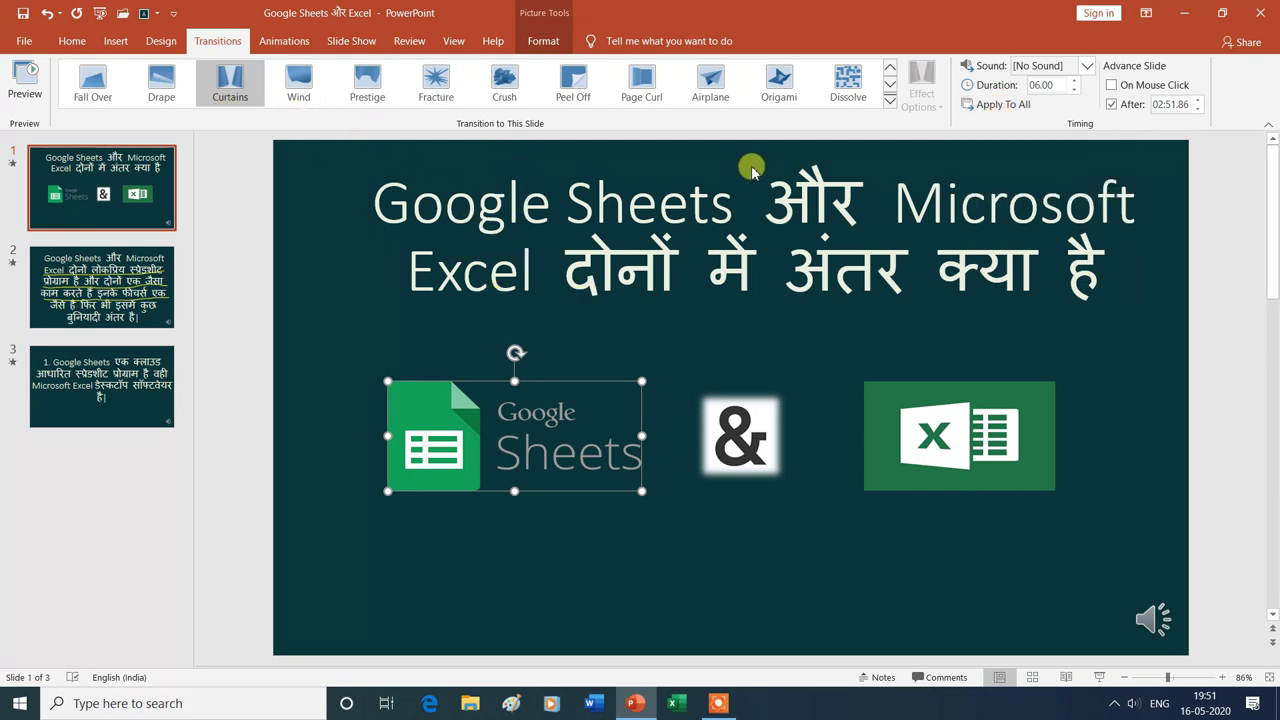
click(988, 108)
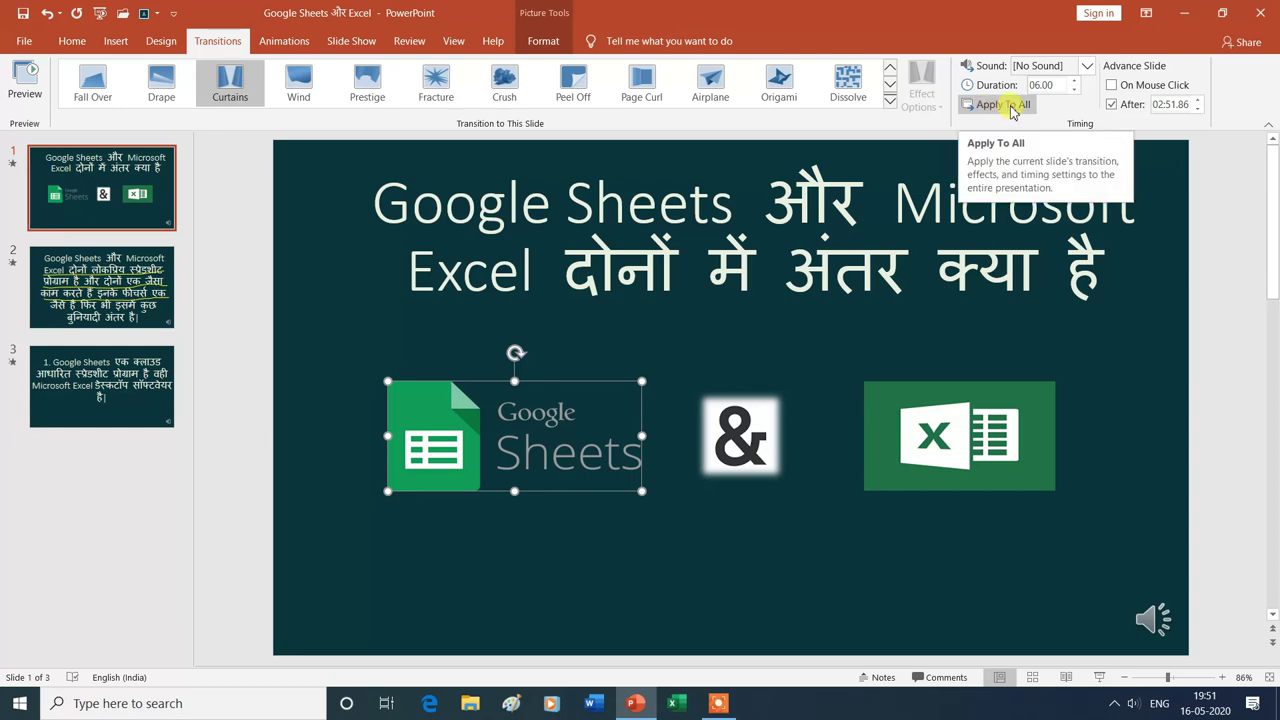
click(1012, 108)
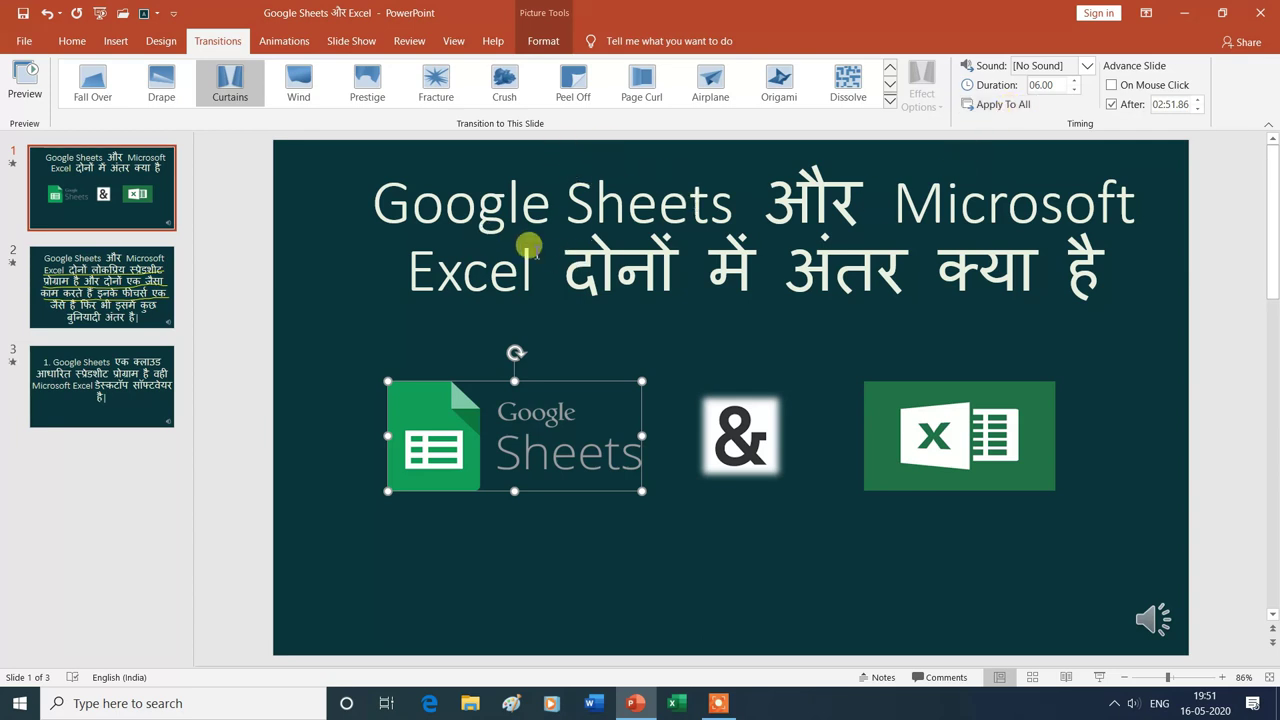
click(346, 48)
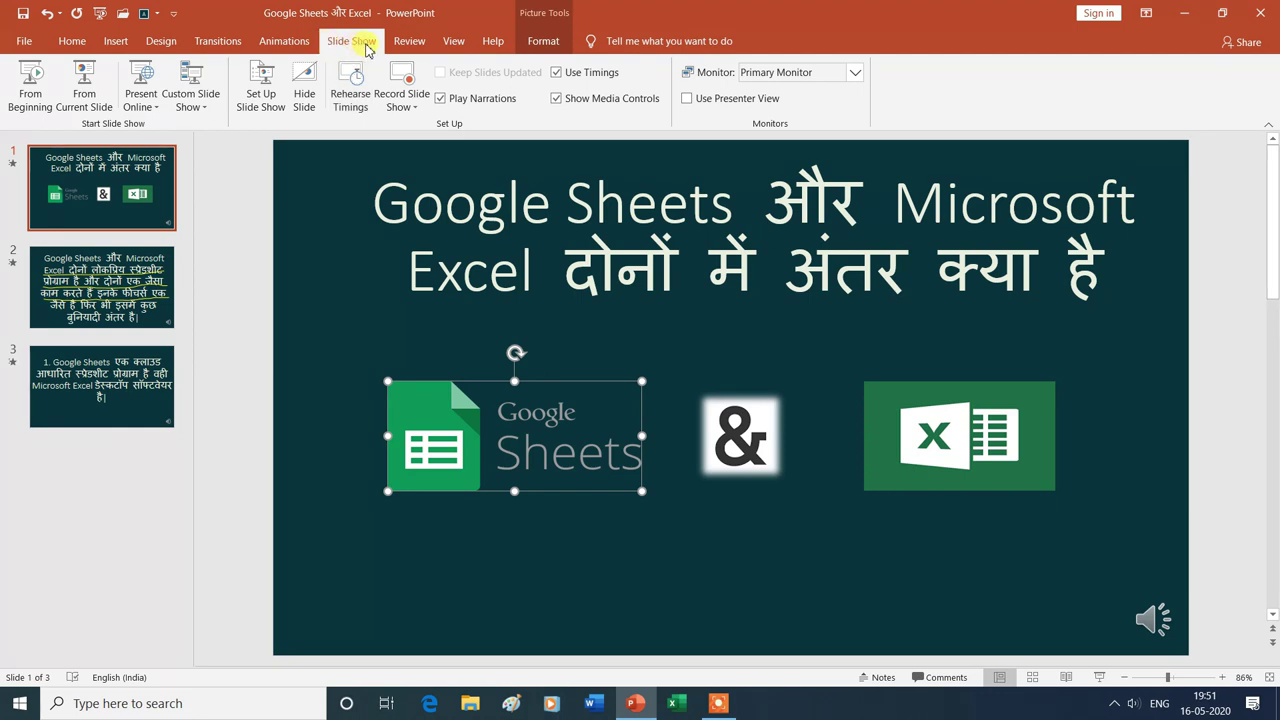
Record the slide show from the current slide with timings, narrations, ink and laser pointer enabled.
click(417, 113)
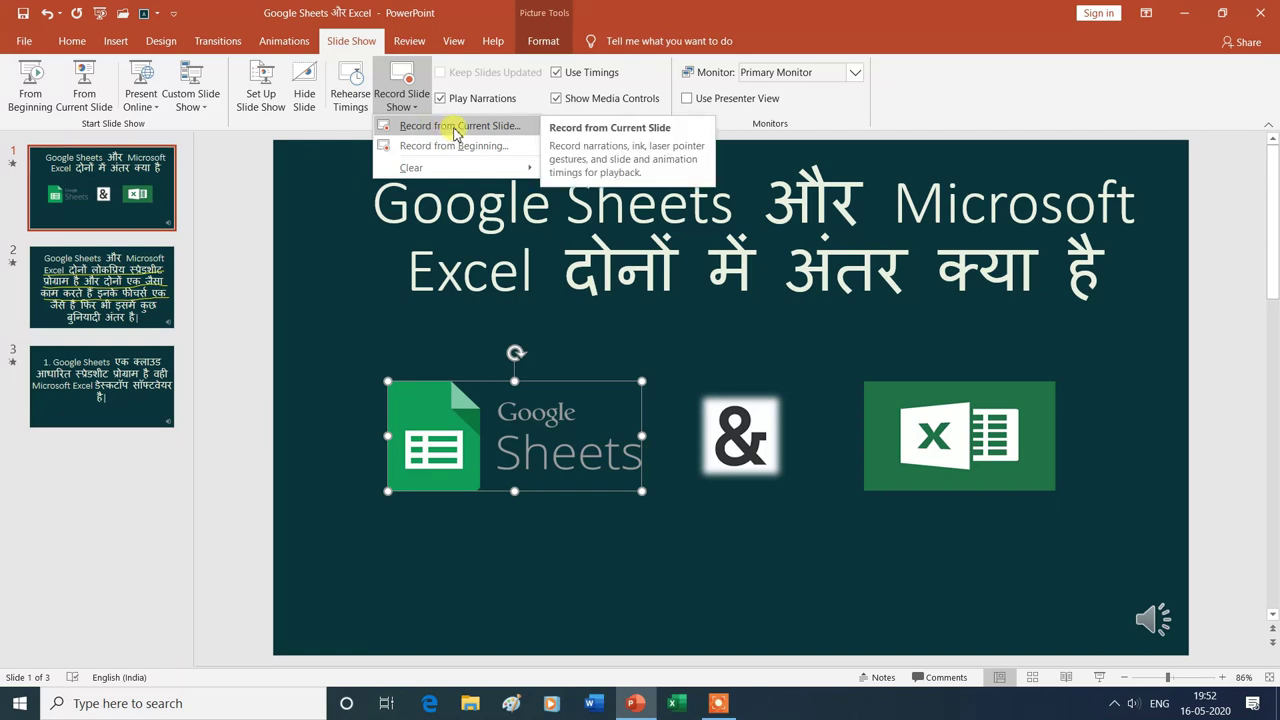
click(455, 127)
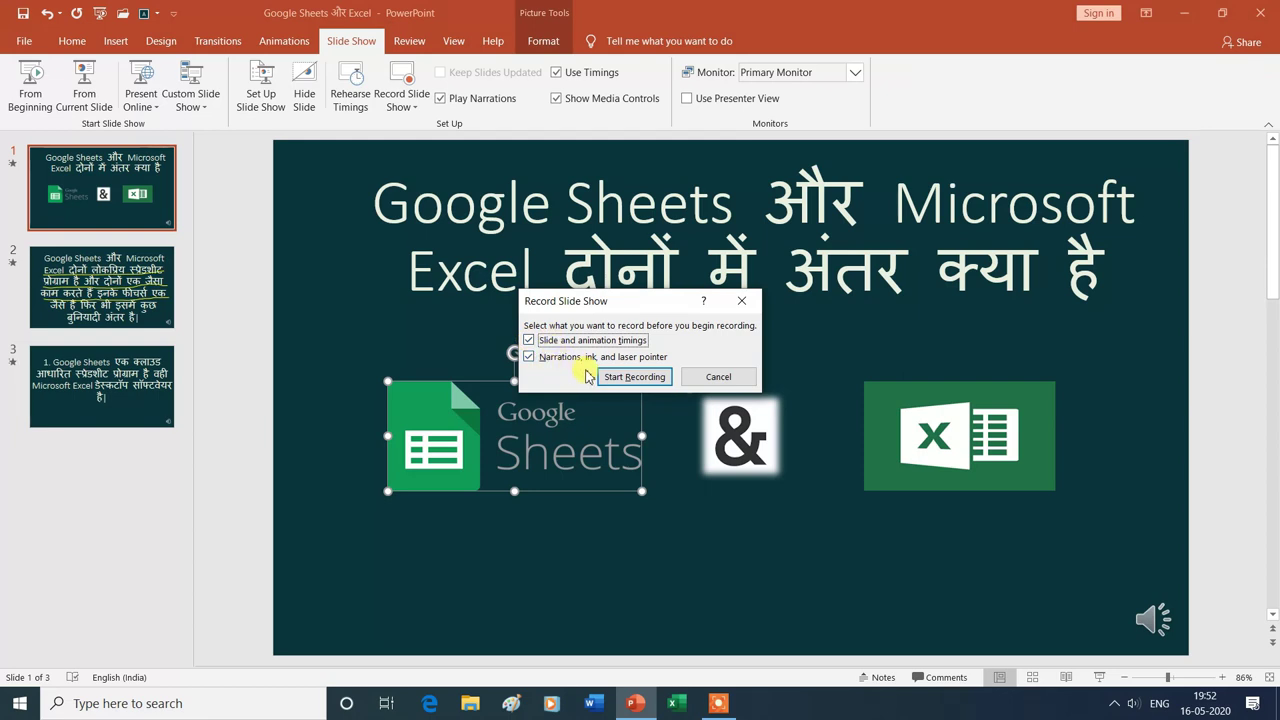
click(529, 357)
click(529, 358)
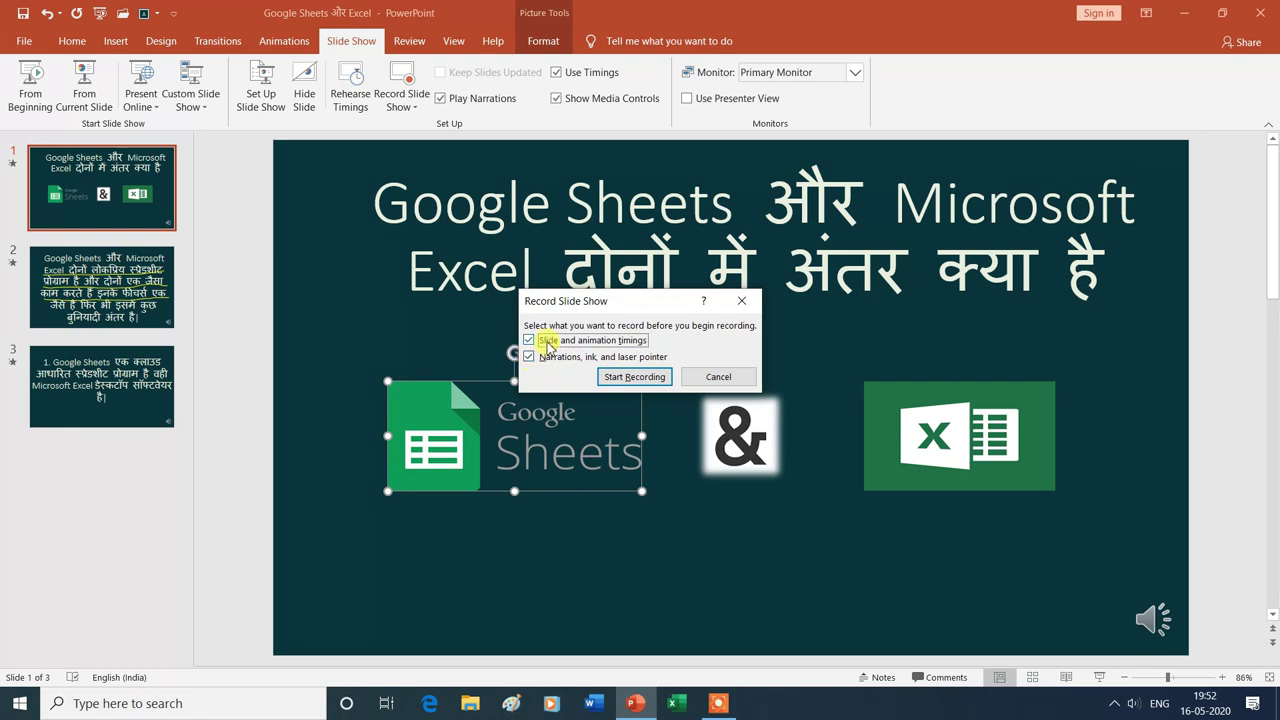
click(635, 378)
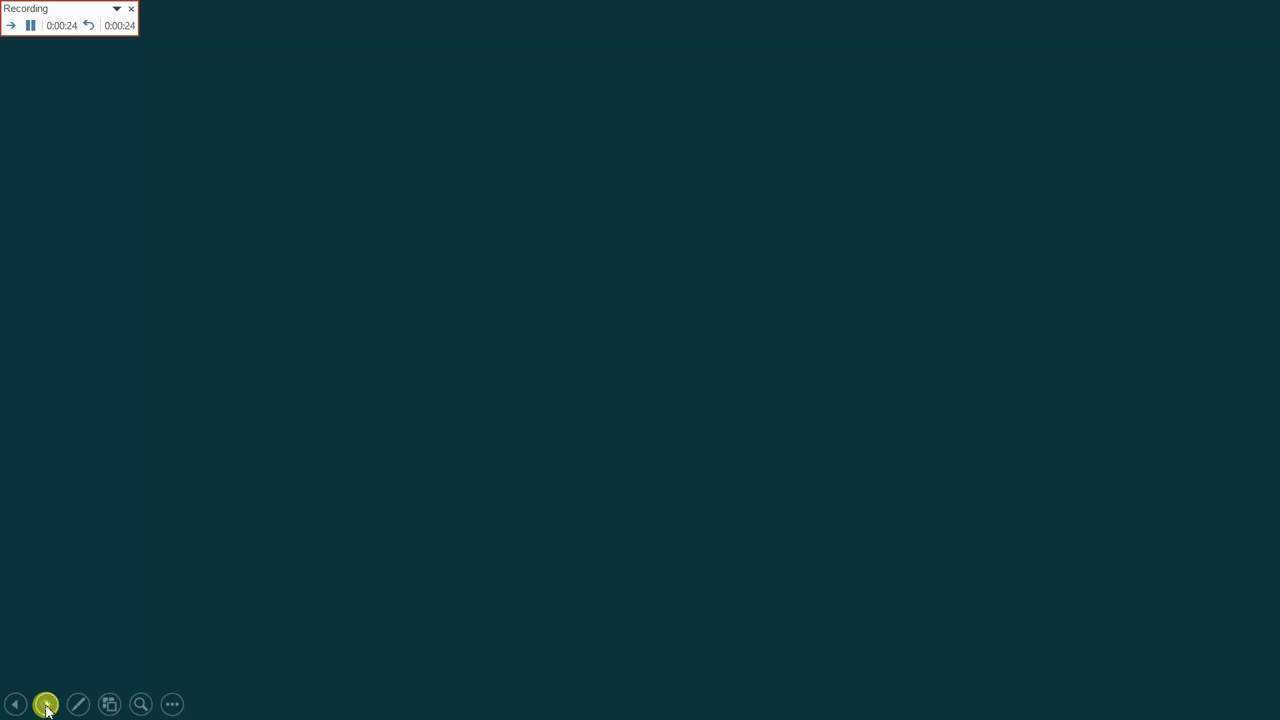
Play the title, Google Sheets logo, & image and Excel logo animations, then advance to slide 2.
click(46, 705)
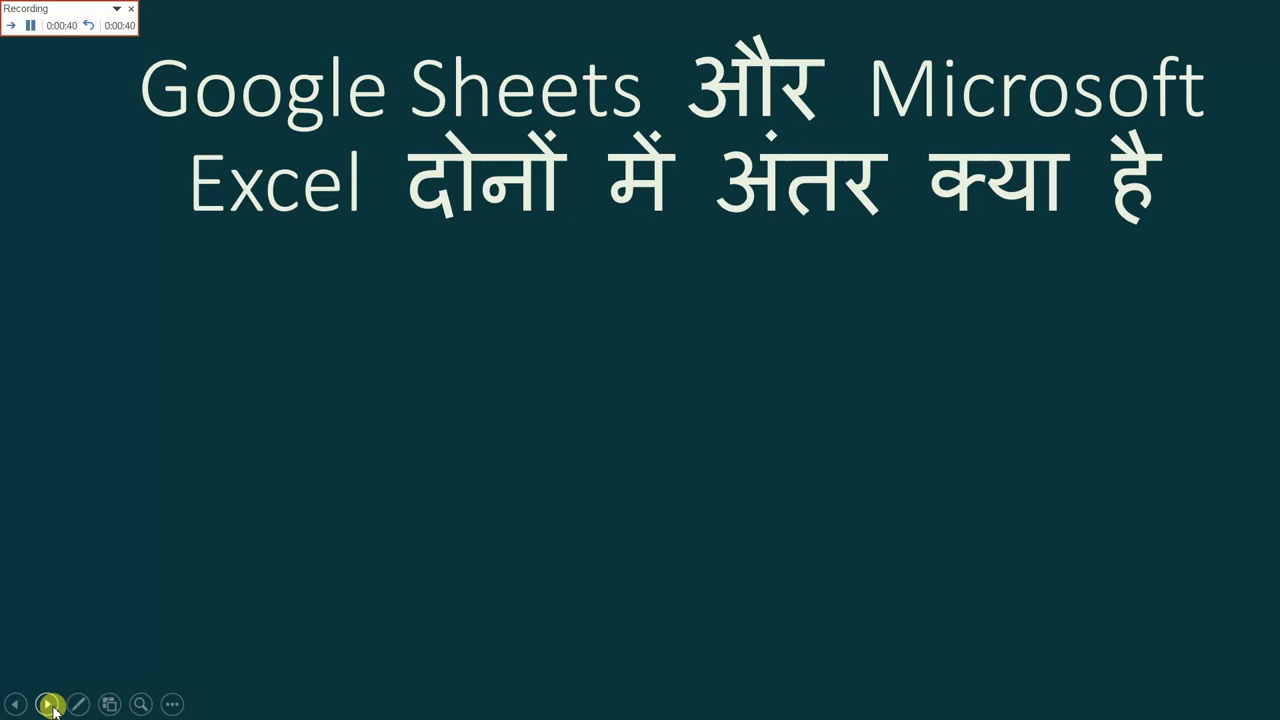
click(48, 705)
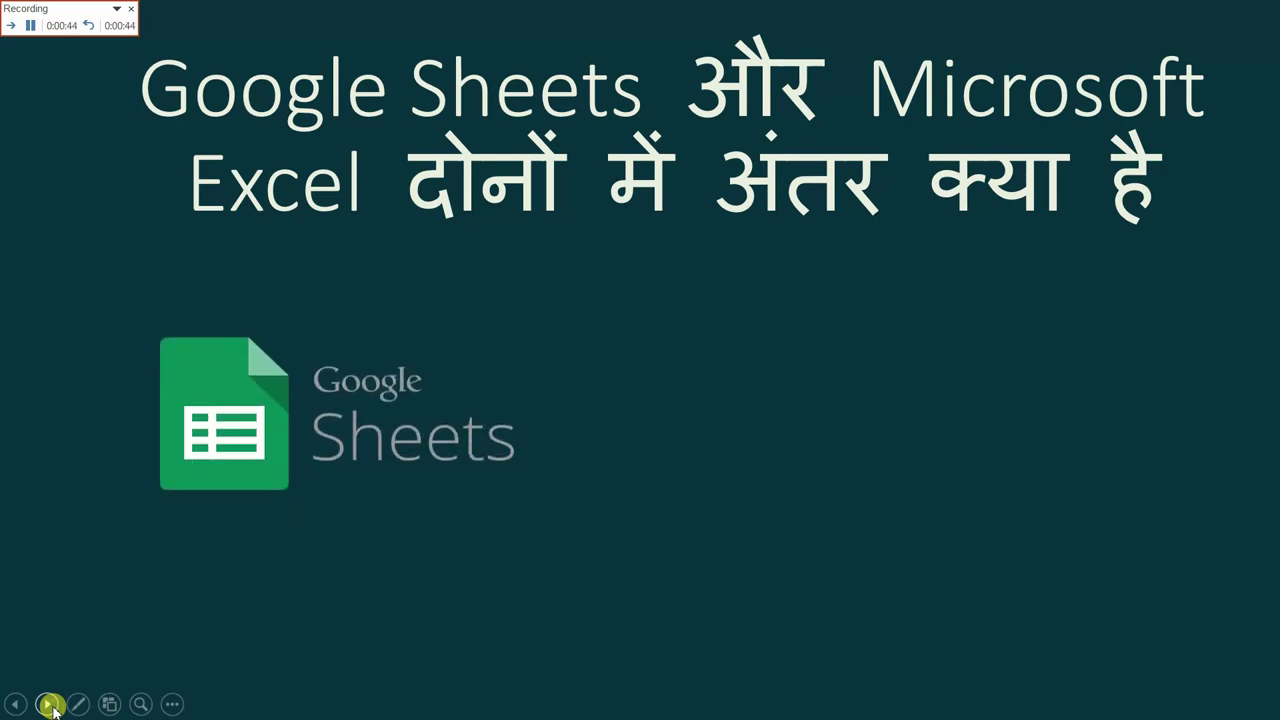
click(48, 705)
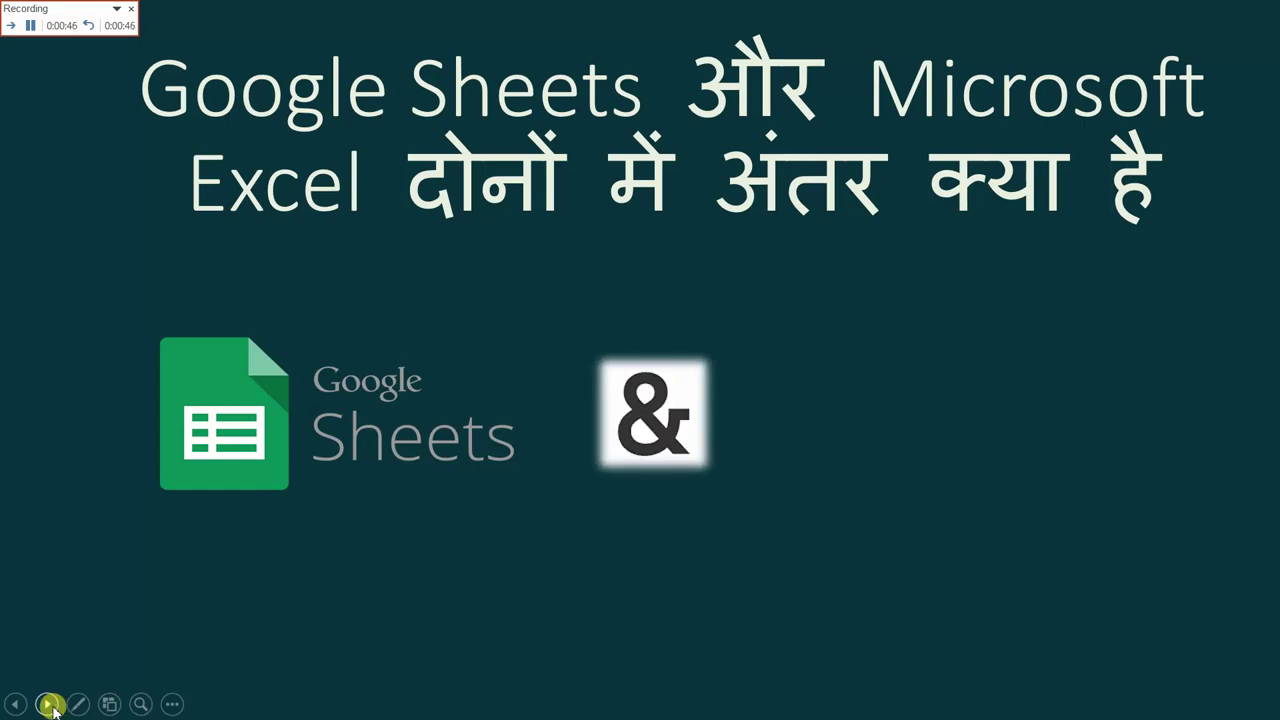
click(48, 705)
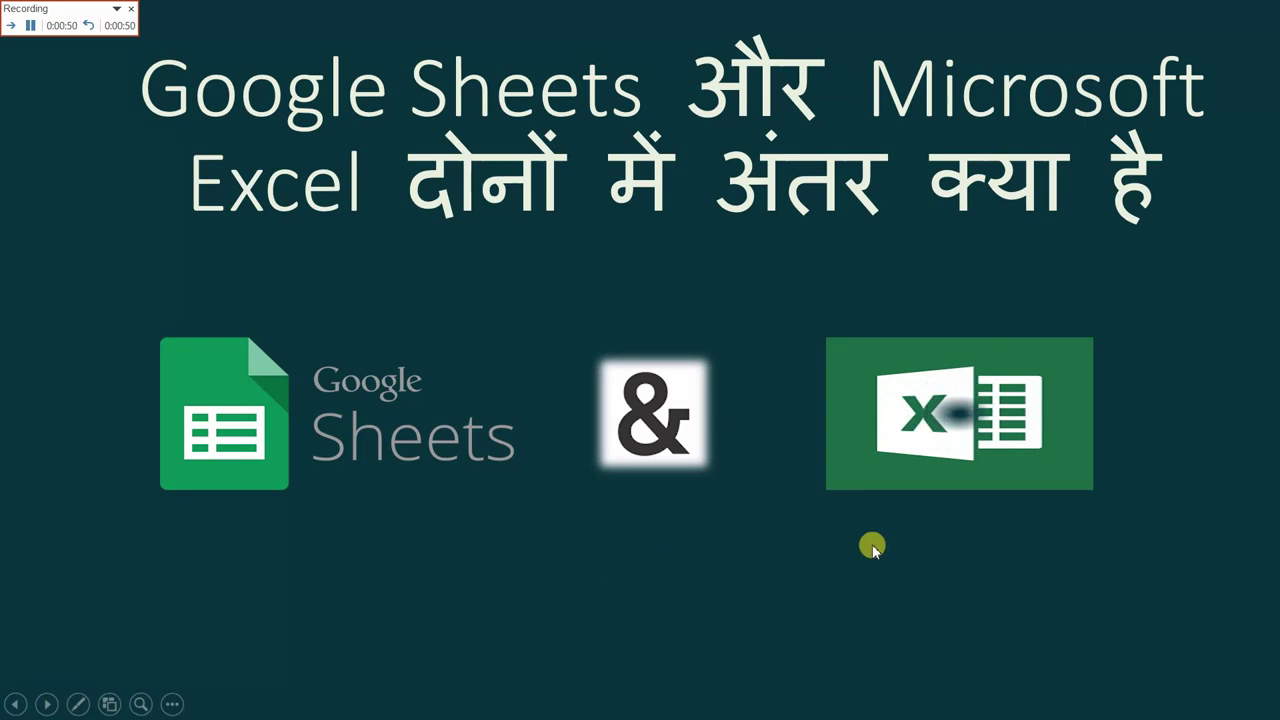
click(48, 705)
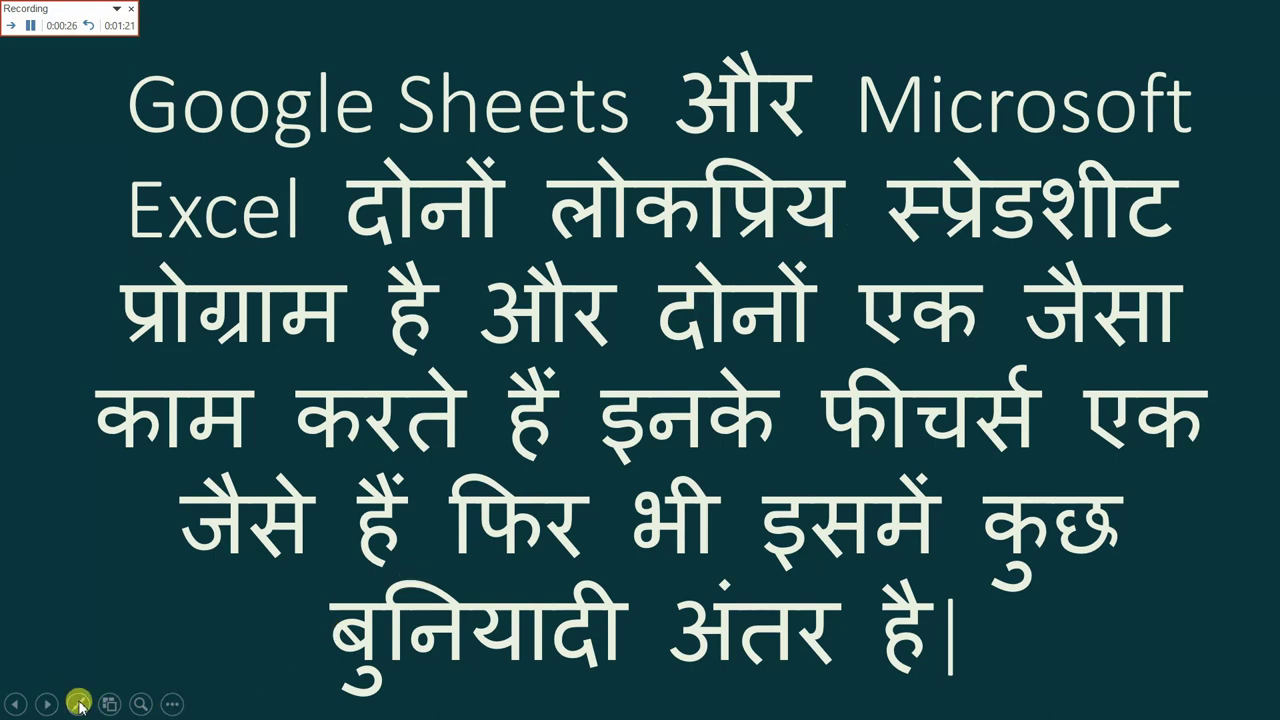
Try the laser pointer, then underline the first line in red pen ink.
click(77, 703)
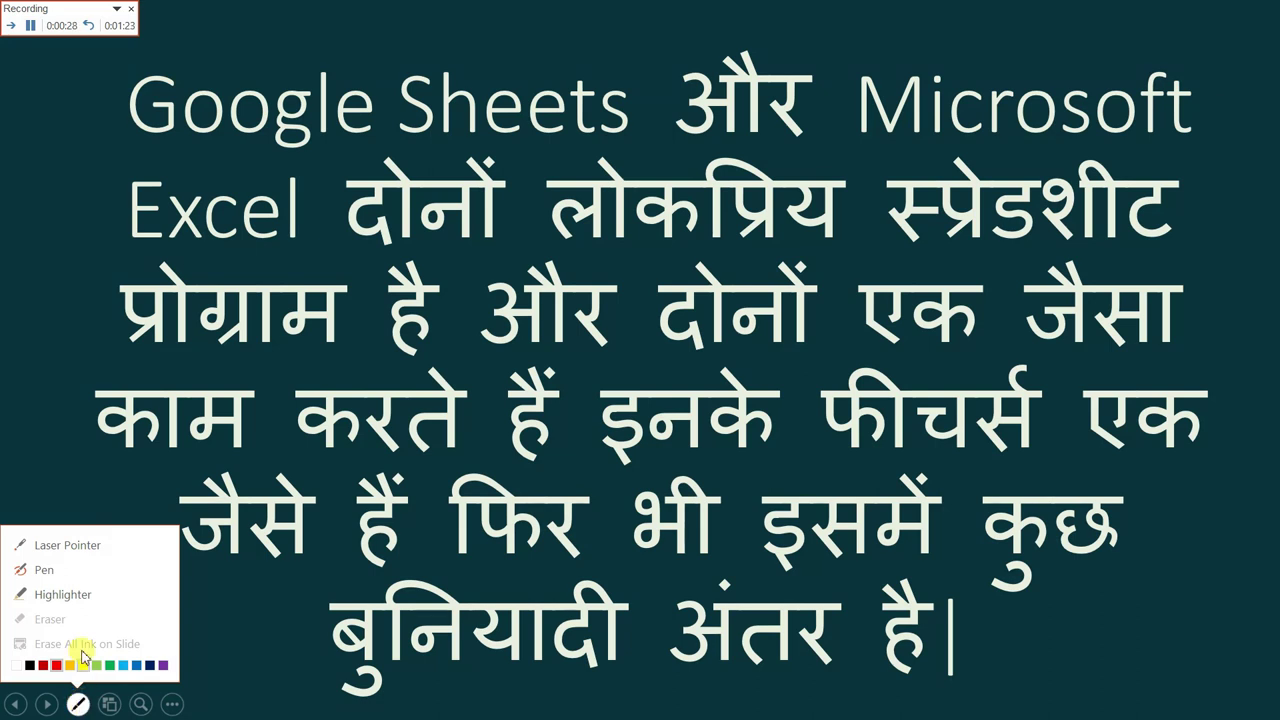
click(62, 545)
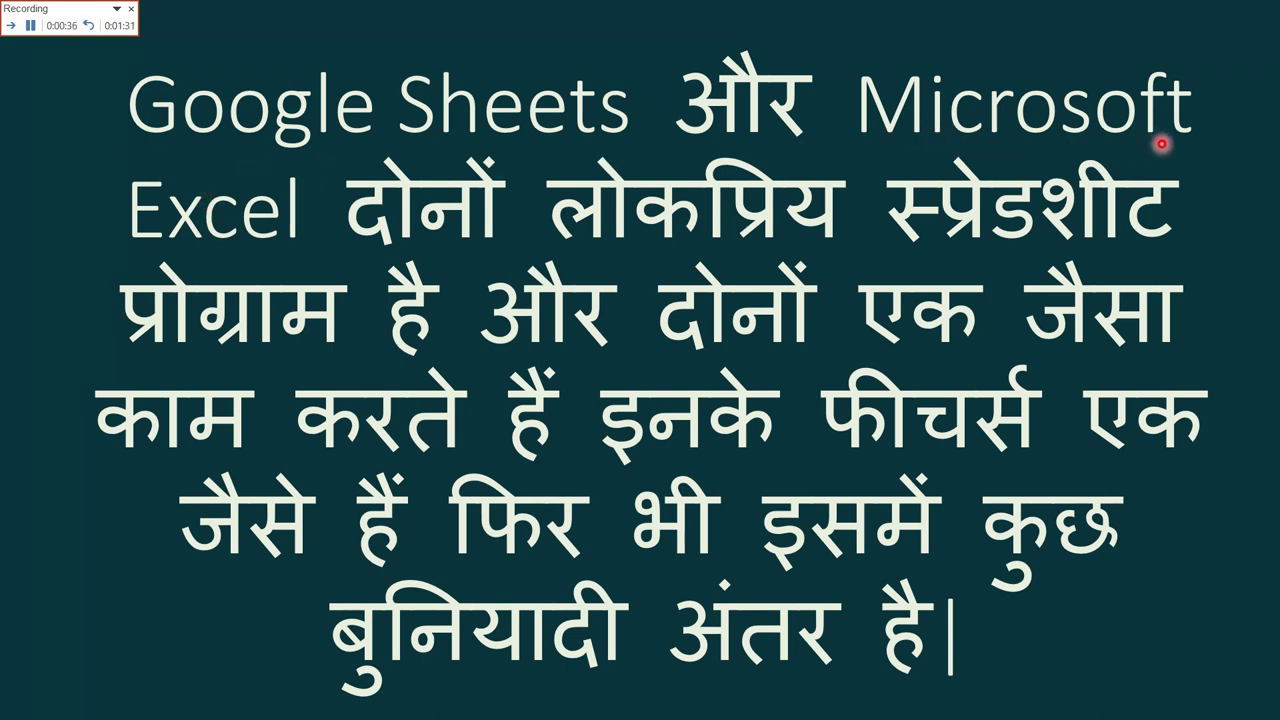
mouse_move(77, 707)
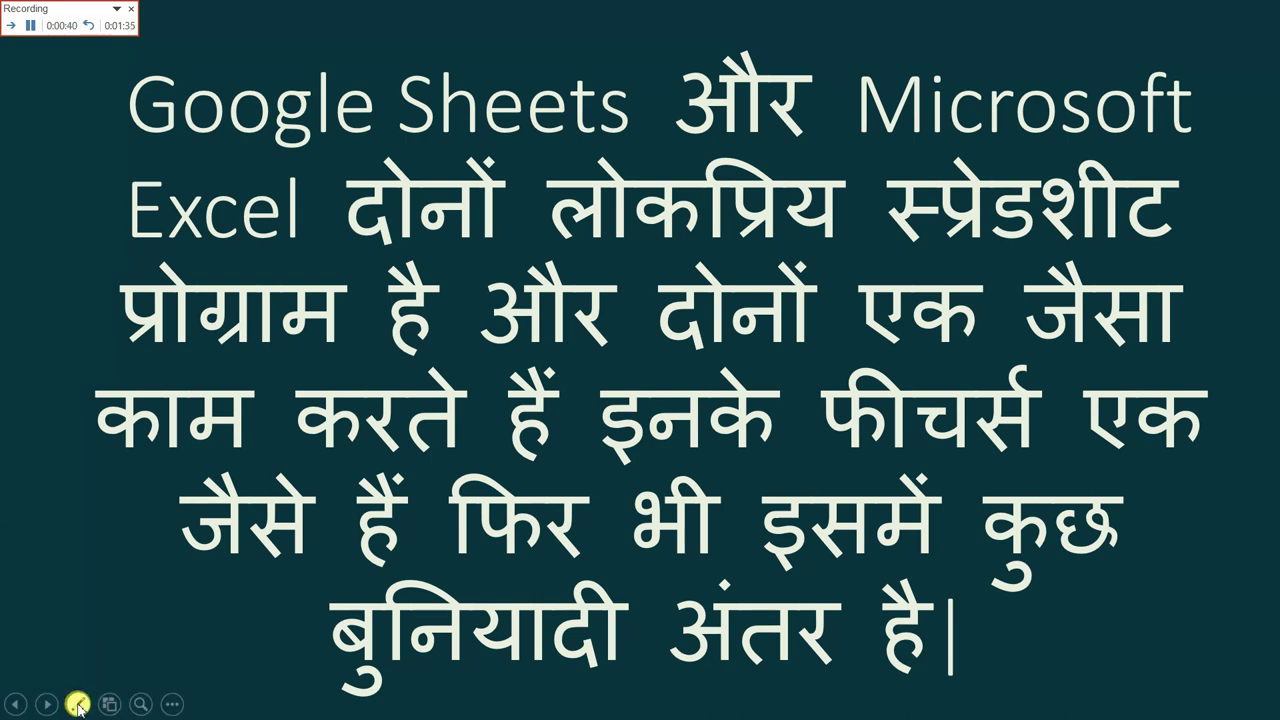
click(78, 705)
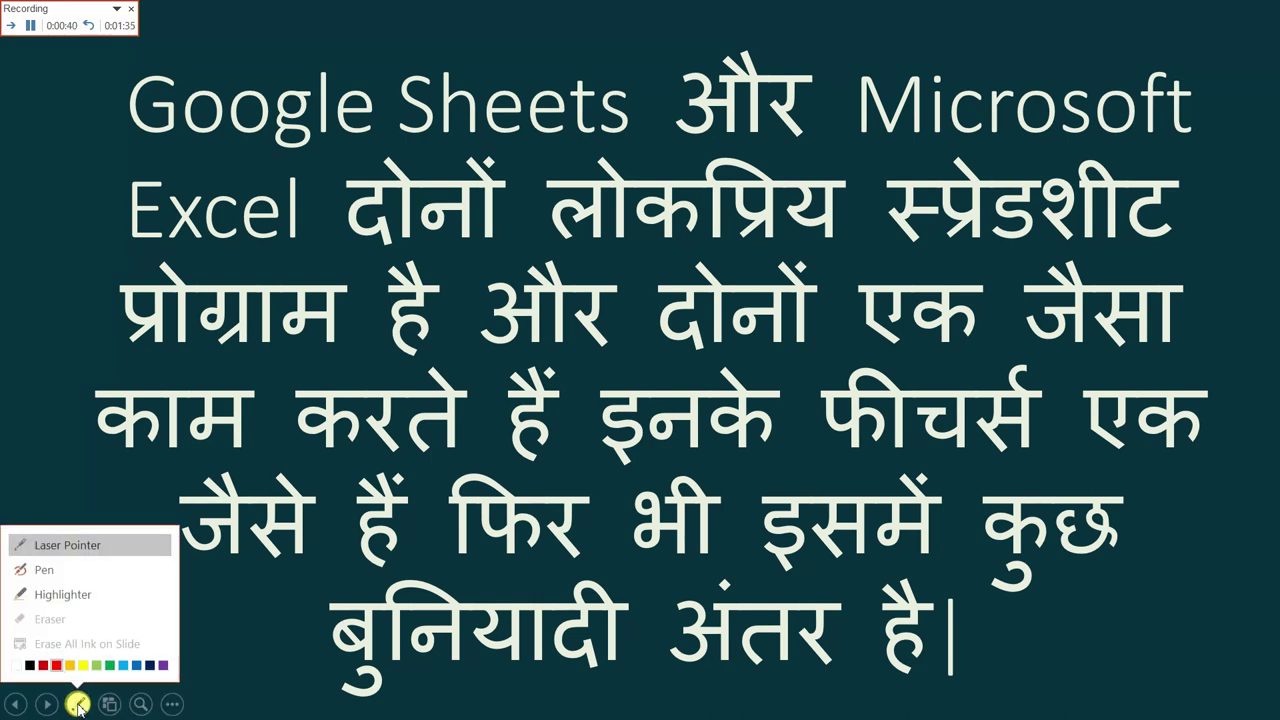
click(52, 575)
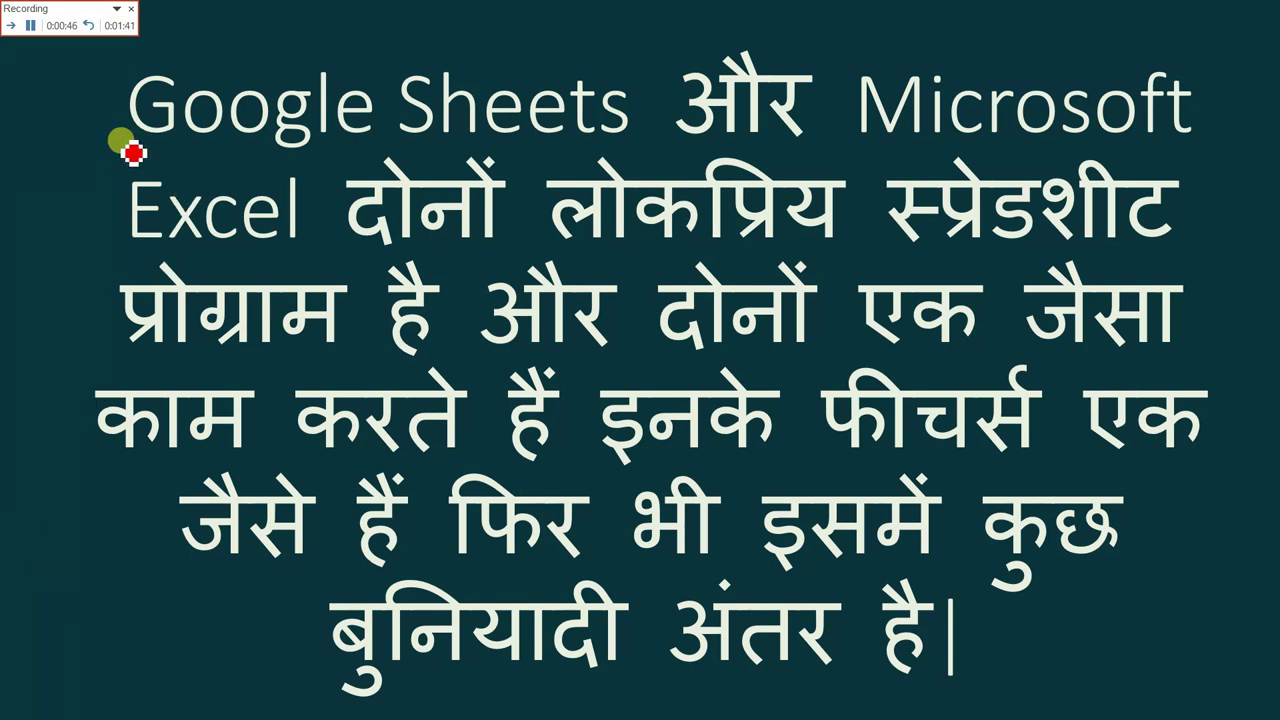
drag(122, 143, 897, 143)
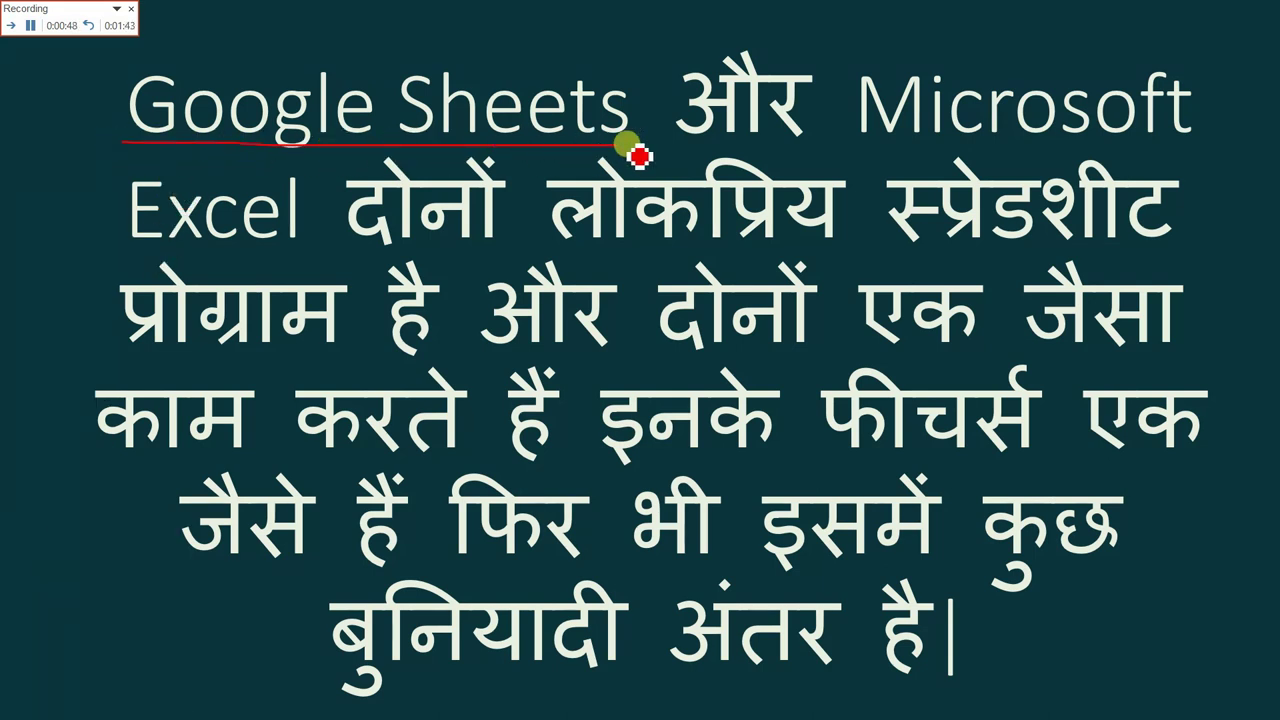
drag(897, 143, 1205, 130)
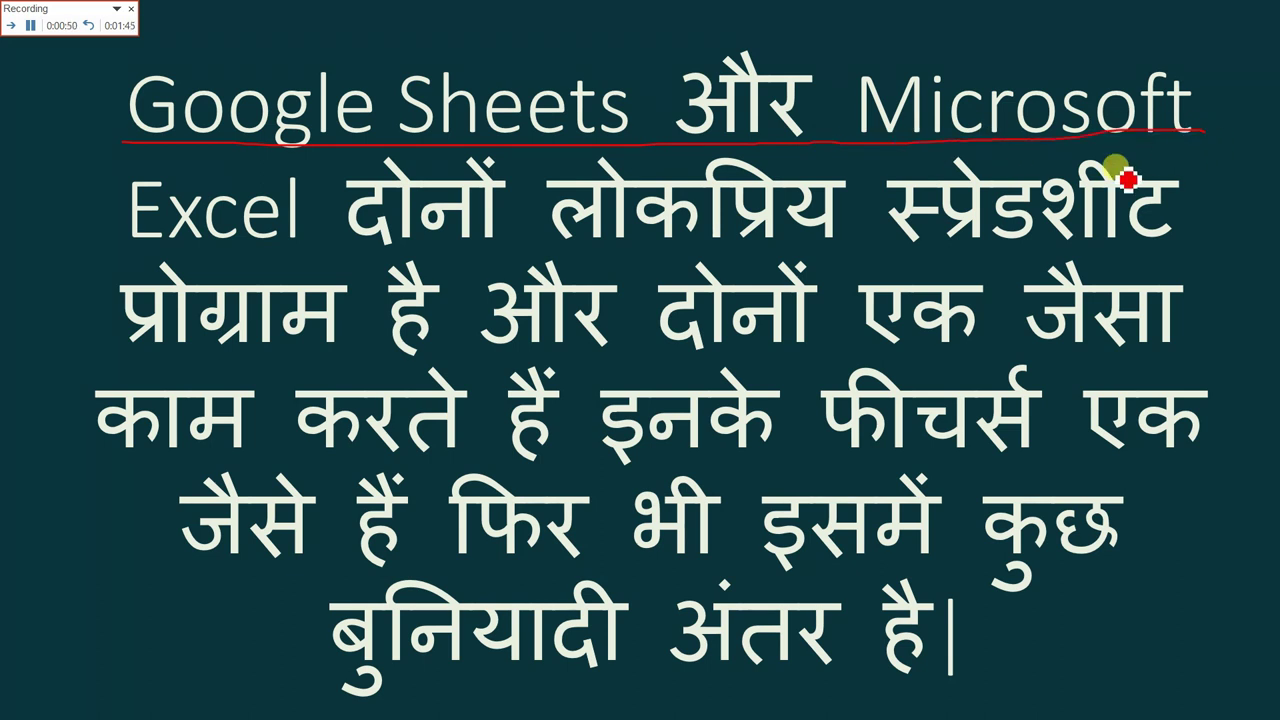
Switch the pen colour to purple and underline the second line.
mouse_move(141, 706)
click(80, 704)
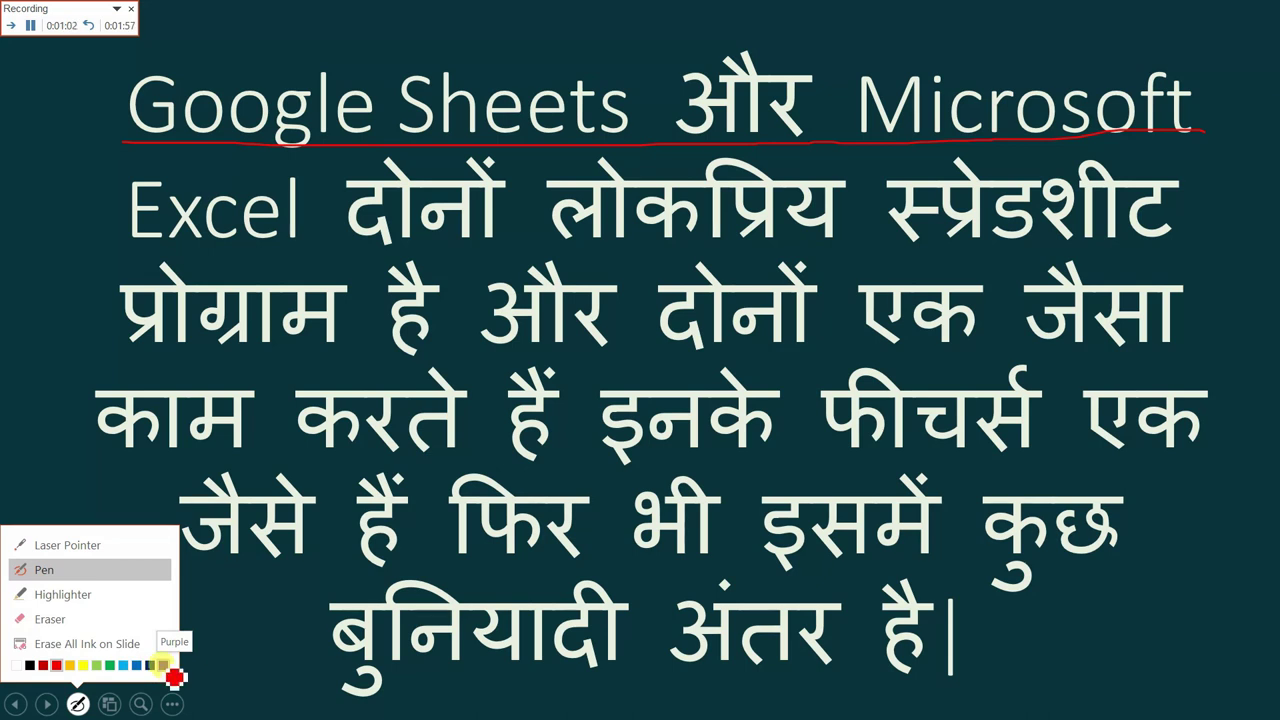
click(164, 666)
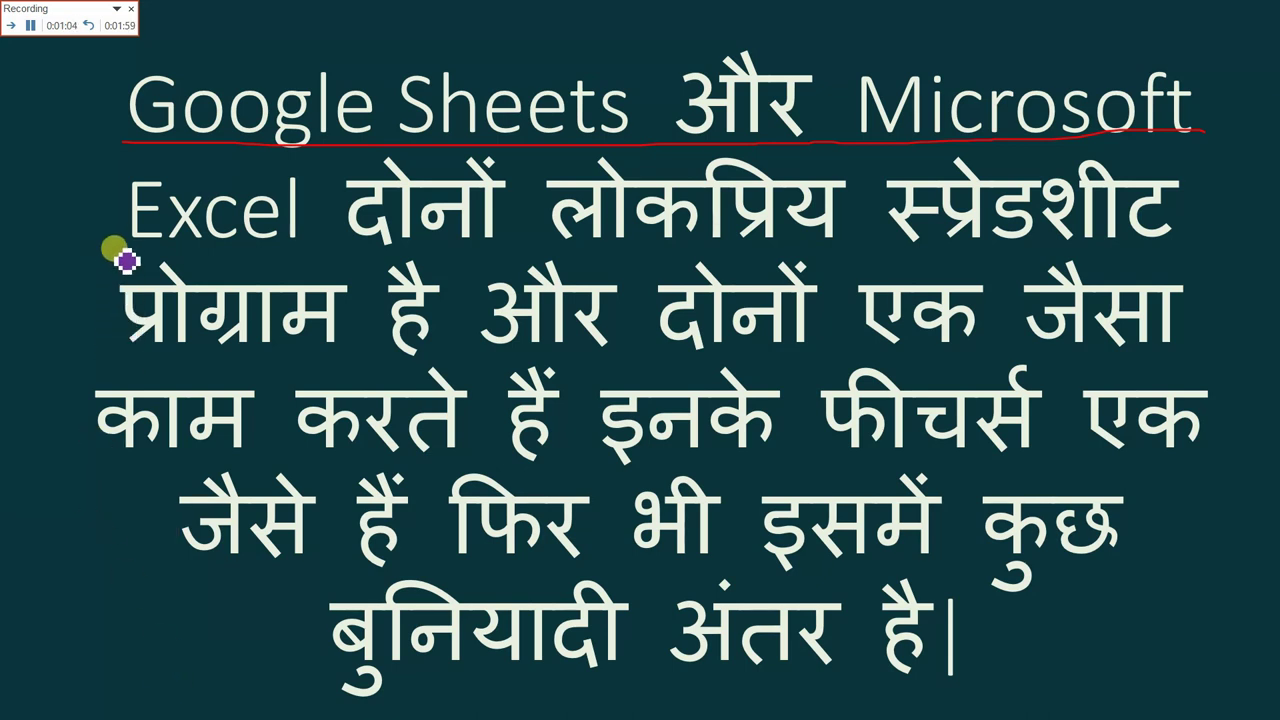
mouse_move(105, 254)
mouse_down()
mouse_move(666, 256)
mouse_move(1218, 230)
mouse_up()
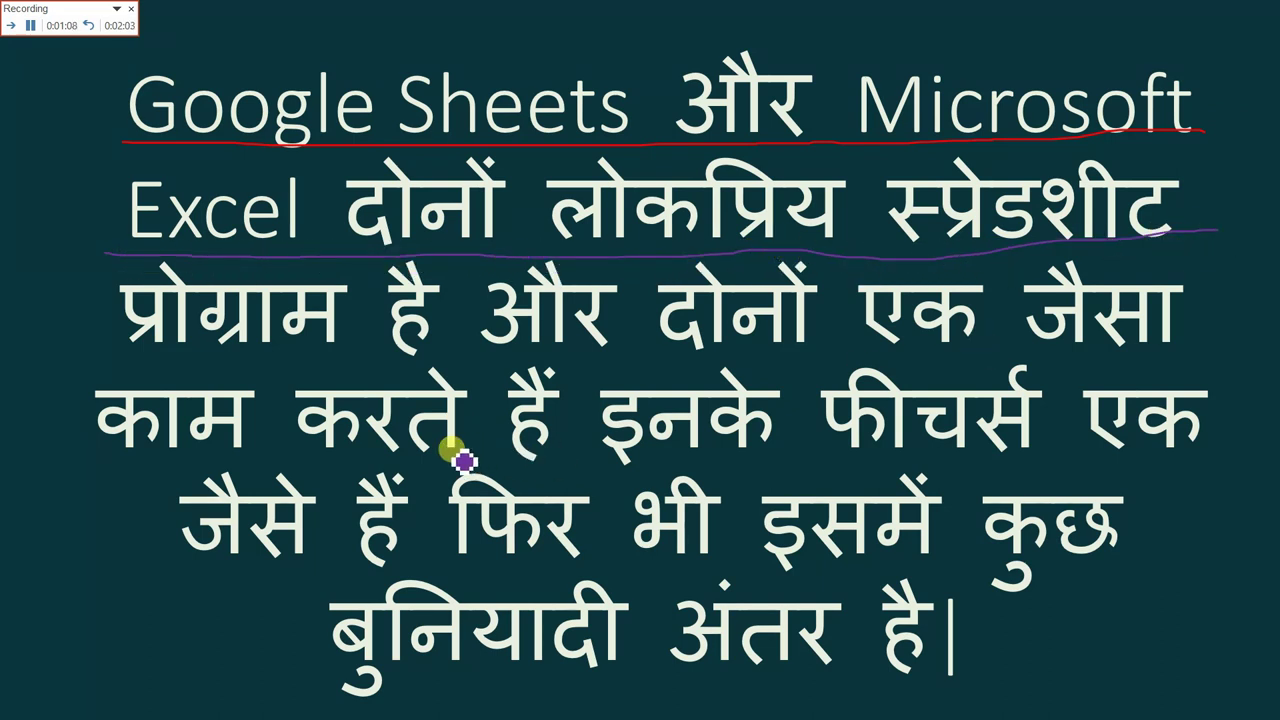
Highlight the third line in green, then switch to the eraser to remove that stroke.
click(77, 704)
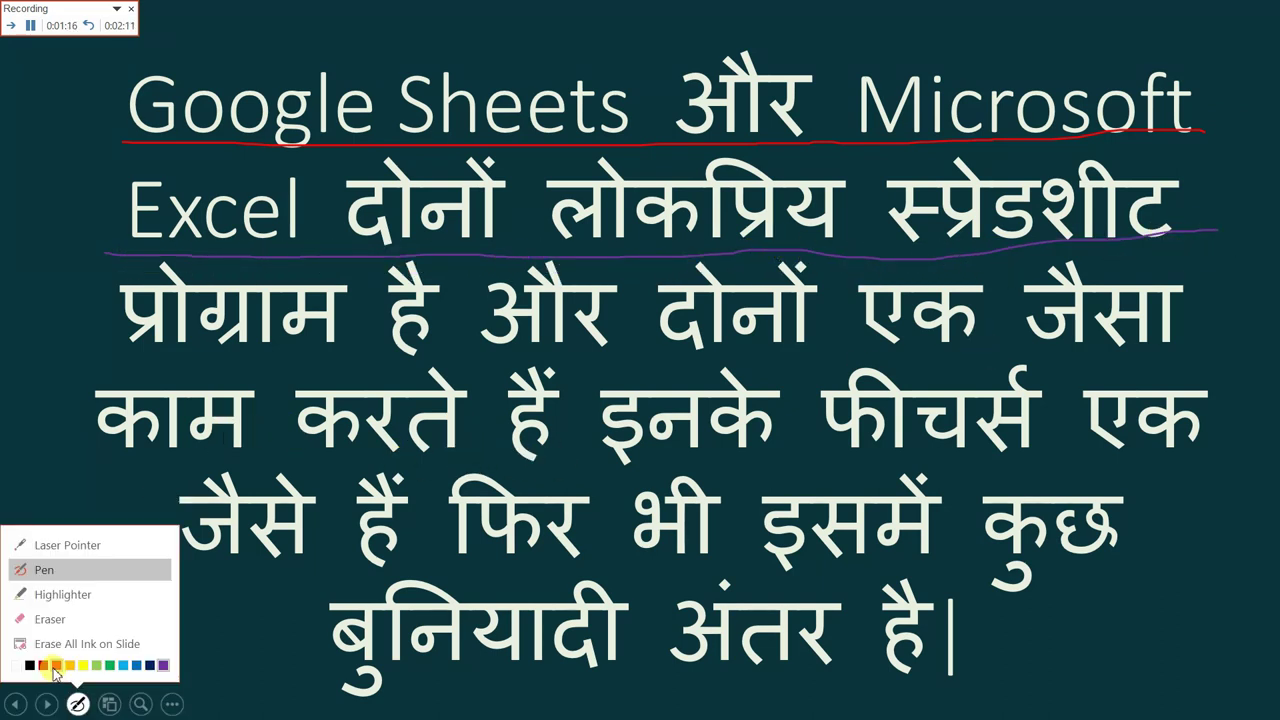
click(70, 597)
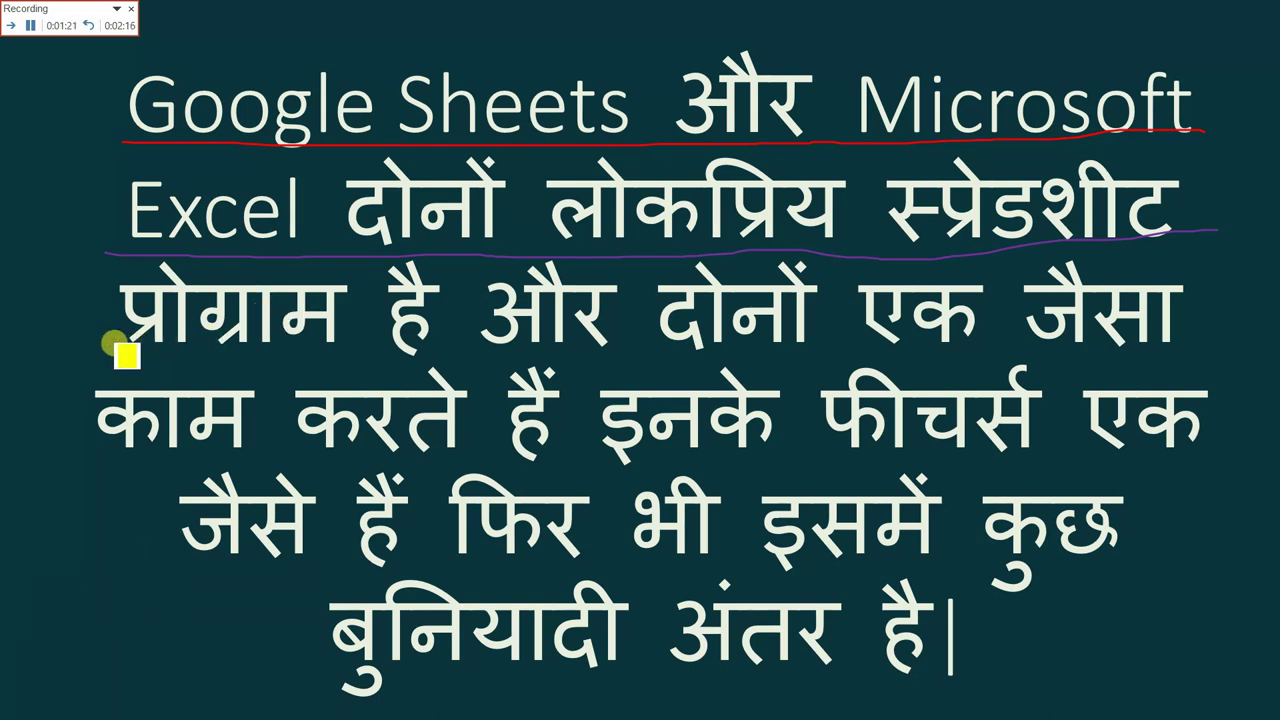
mouse_move(107, 348)
mouse_down()
mouse_move(447, 360)
mouse_move(1133, 342)
mouse_move(1188, 352)
mouse_up()
mouse_move(87, 708)
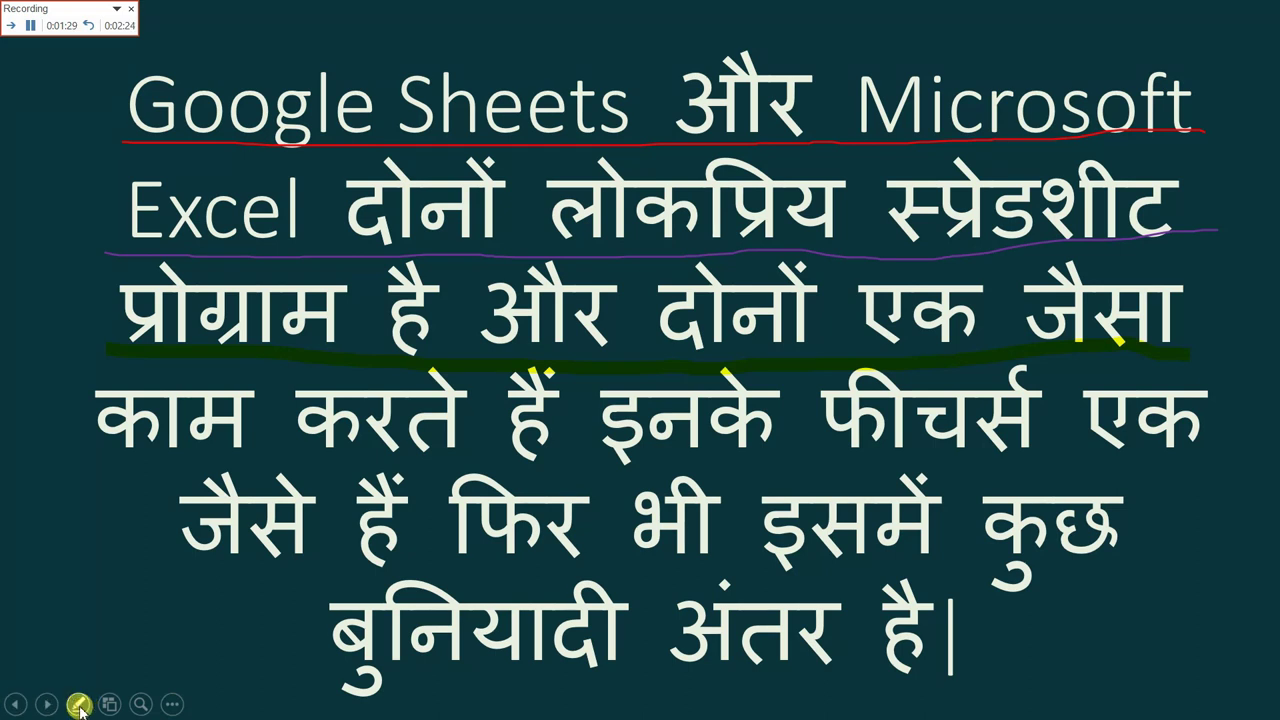
click(79, 705)
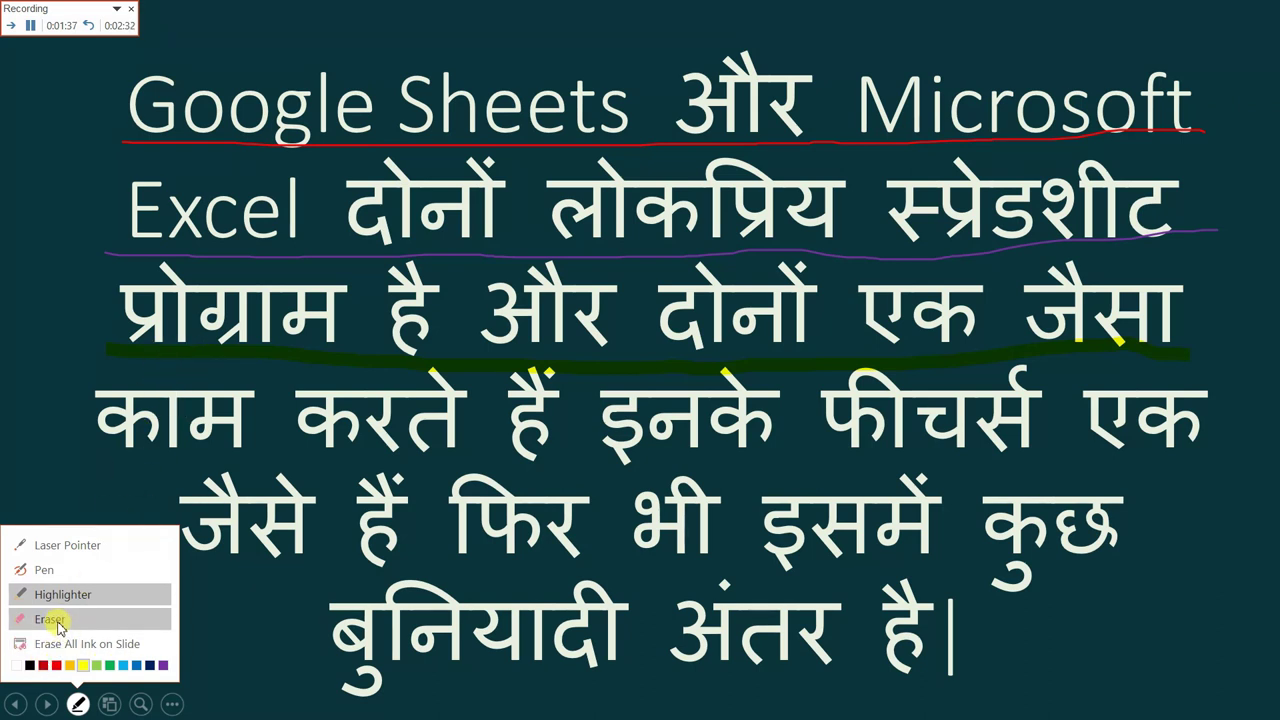
click(58, 622)
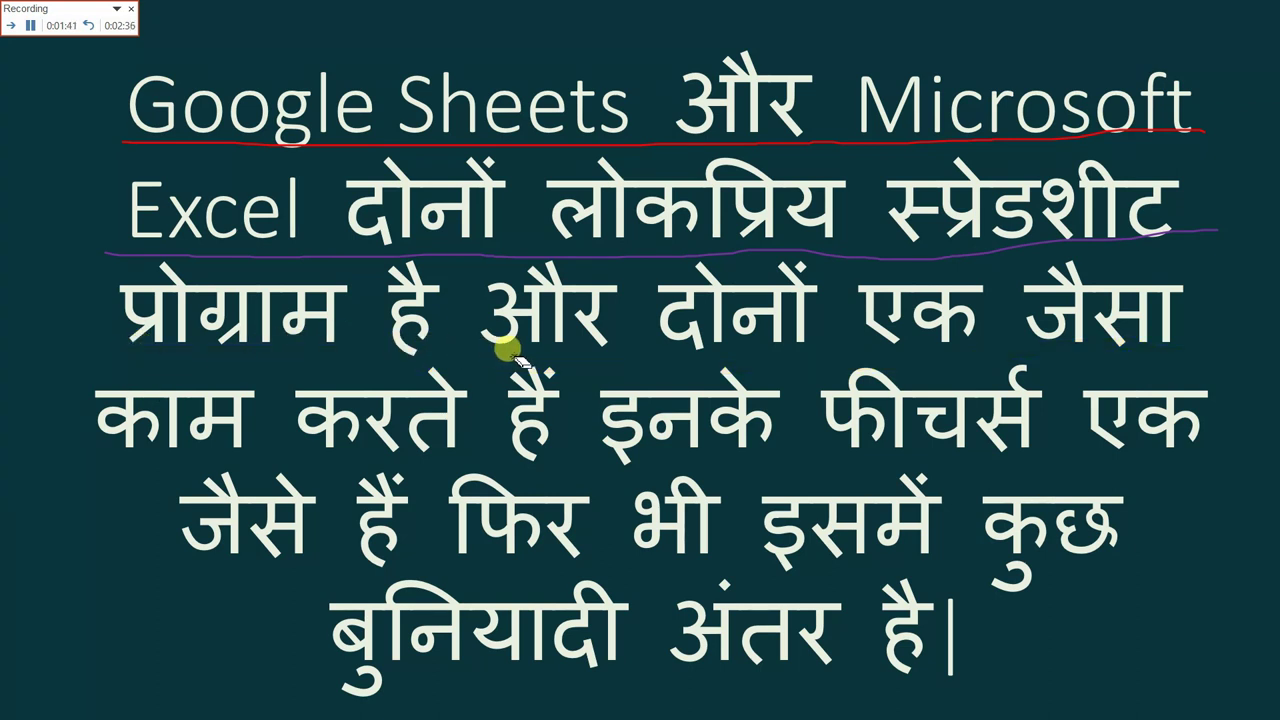
Use Erase All Ink on Slide to clear the red and purple underlines from slide 2.
mouse_move(84, 700)
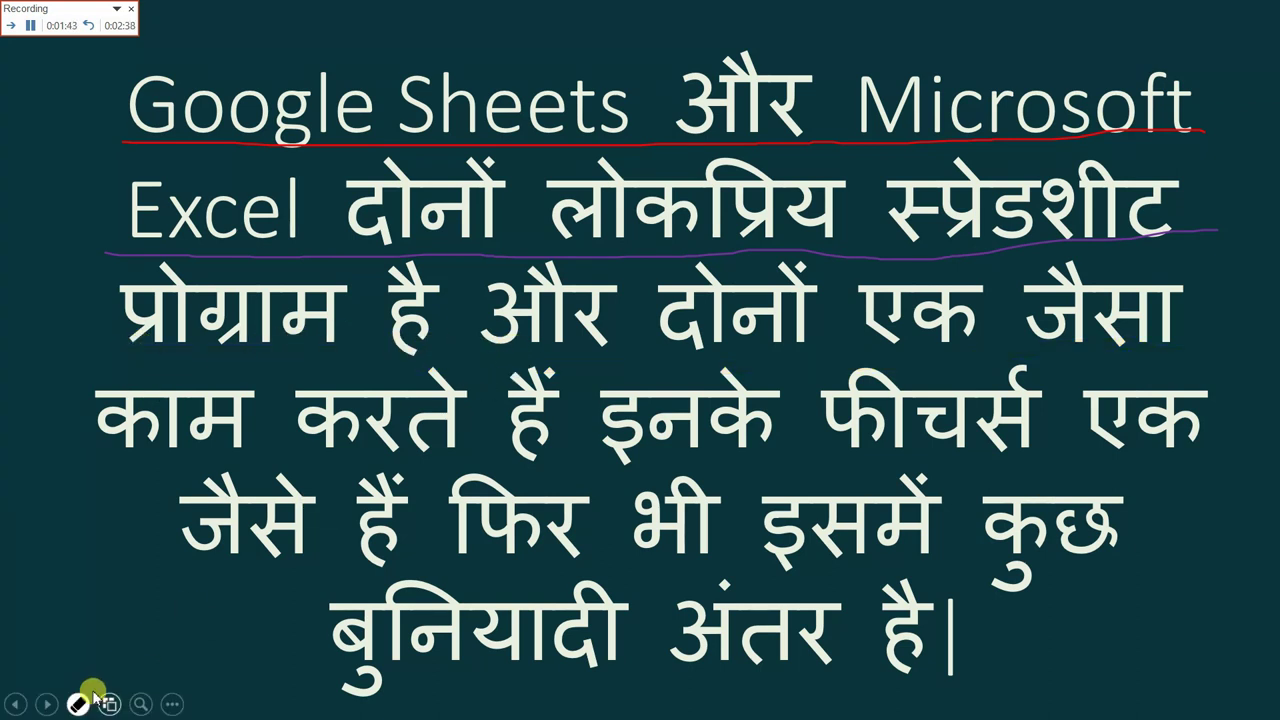
click(80, 704)
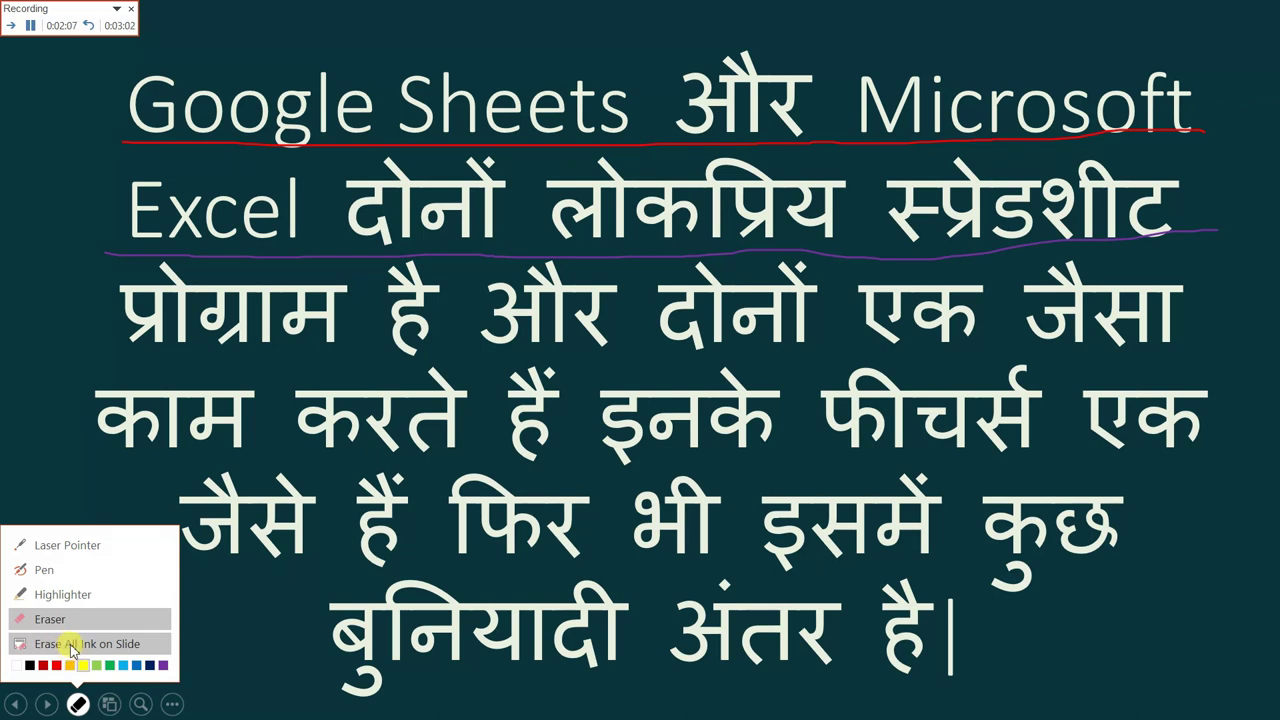
click(72, 645)
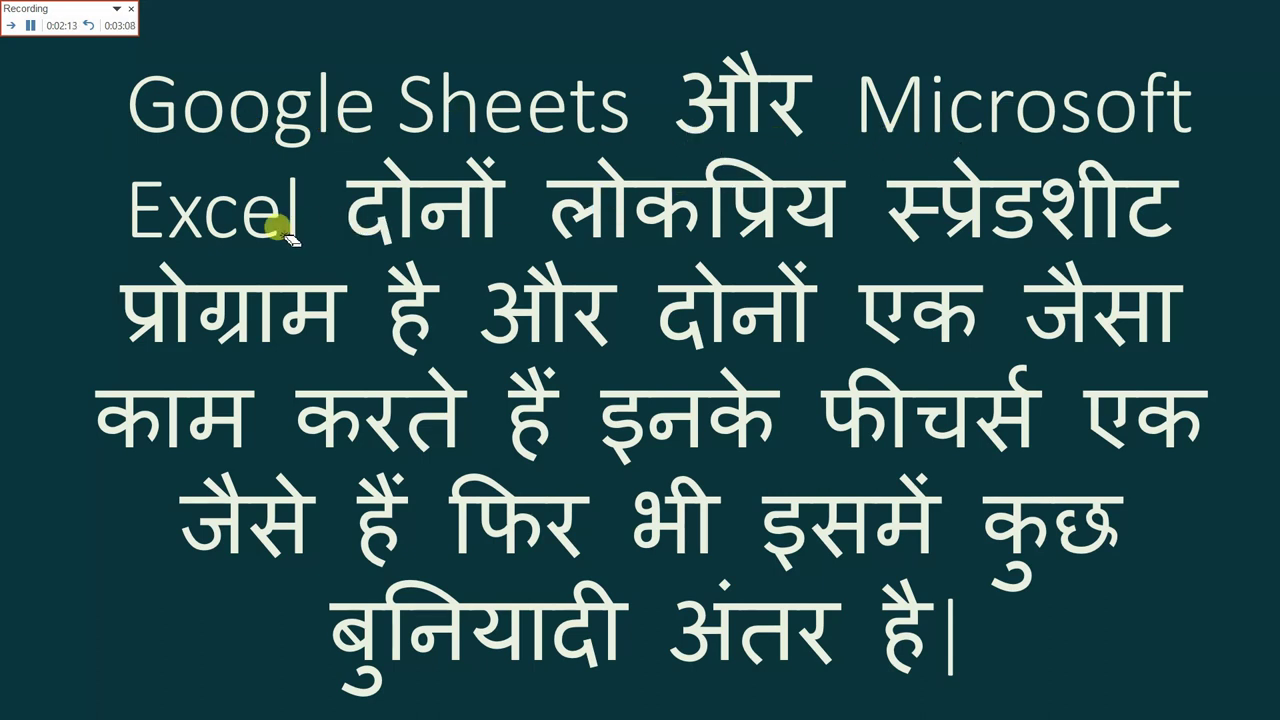
mouse_move(85, 708)
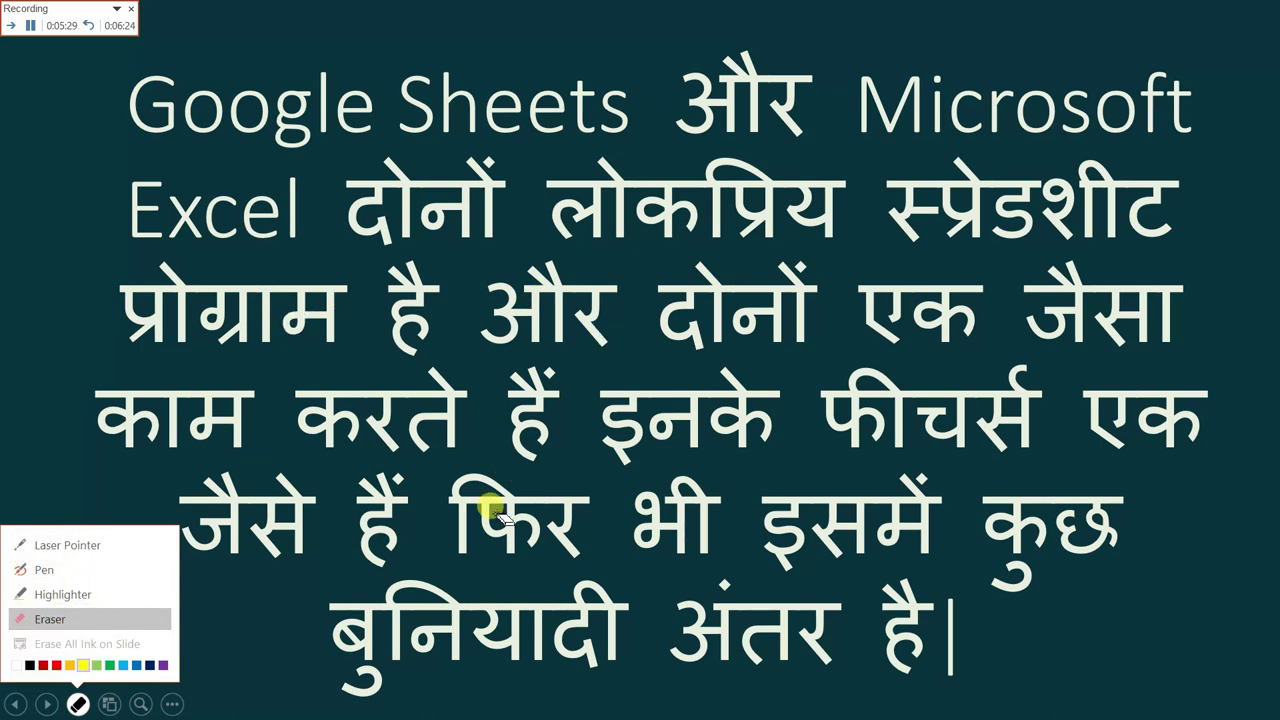
click(47, 705)
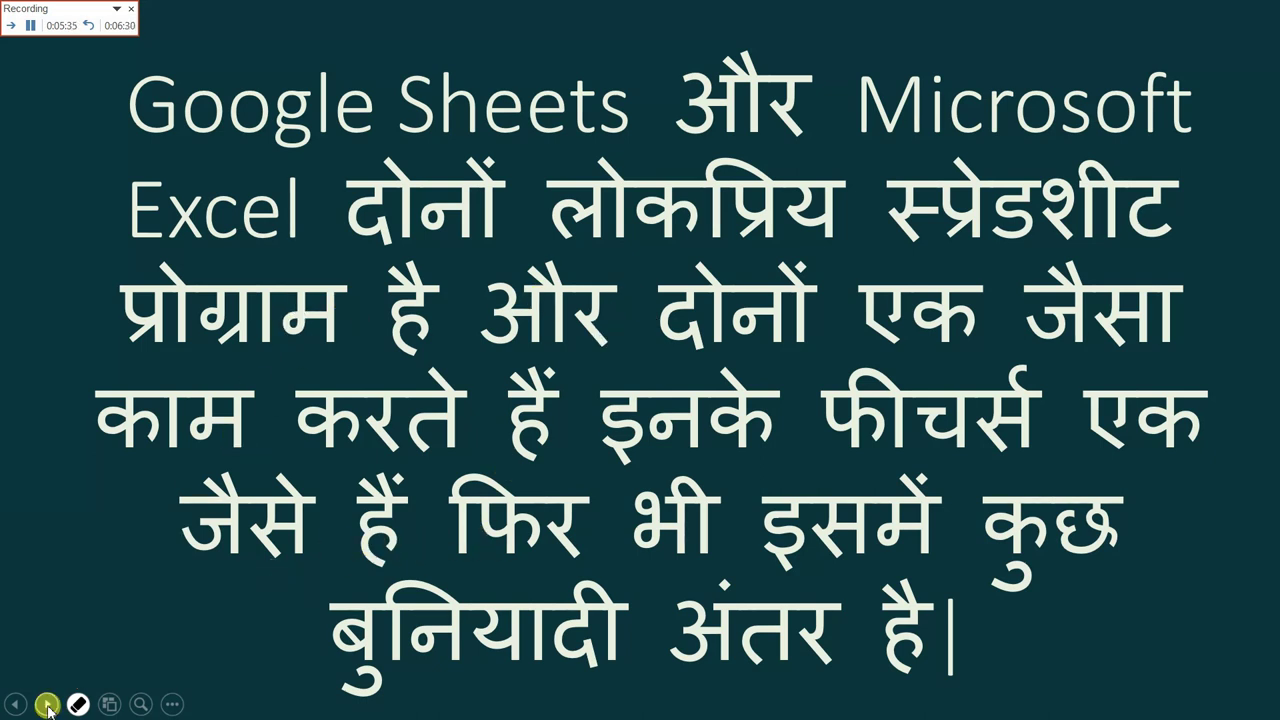
Advance to slide 3 and end the slide show recording.
click(47, 705)
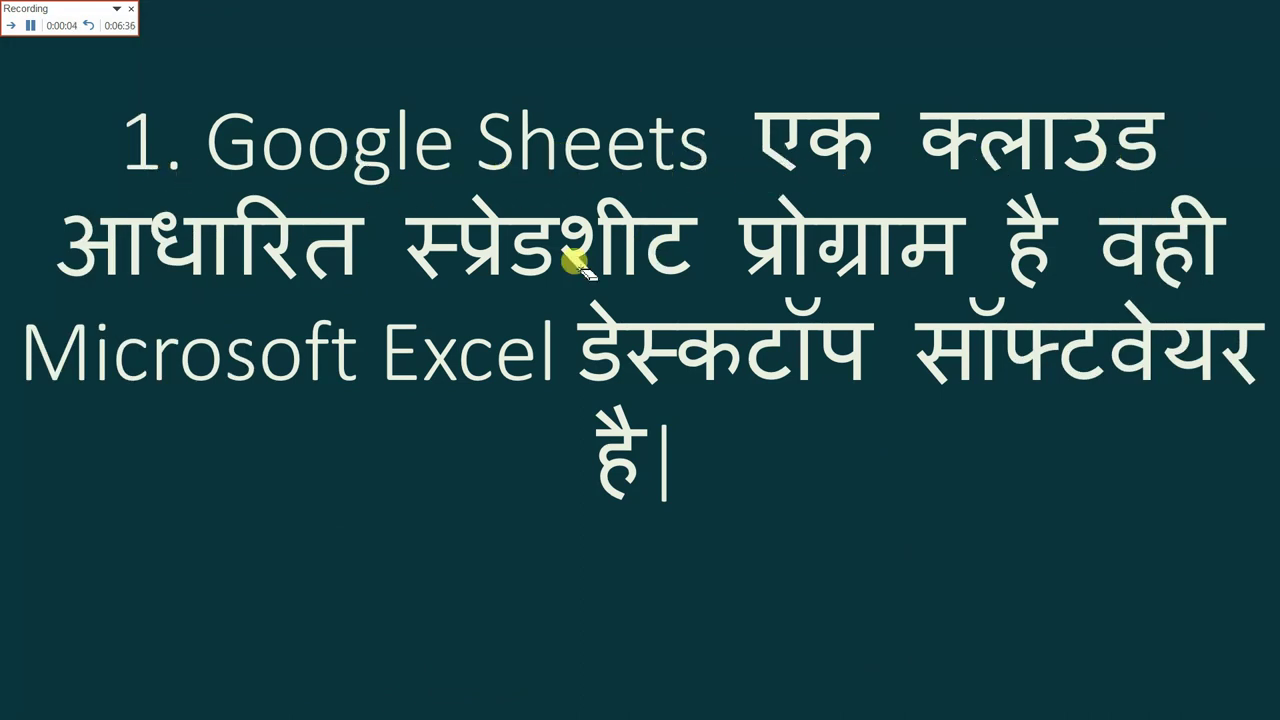
mouse_move(48, 706)
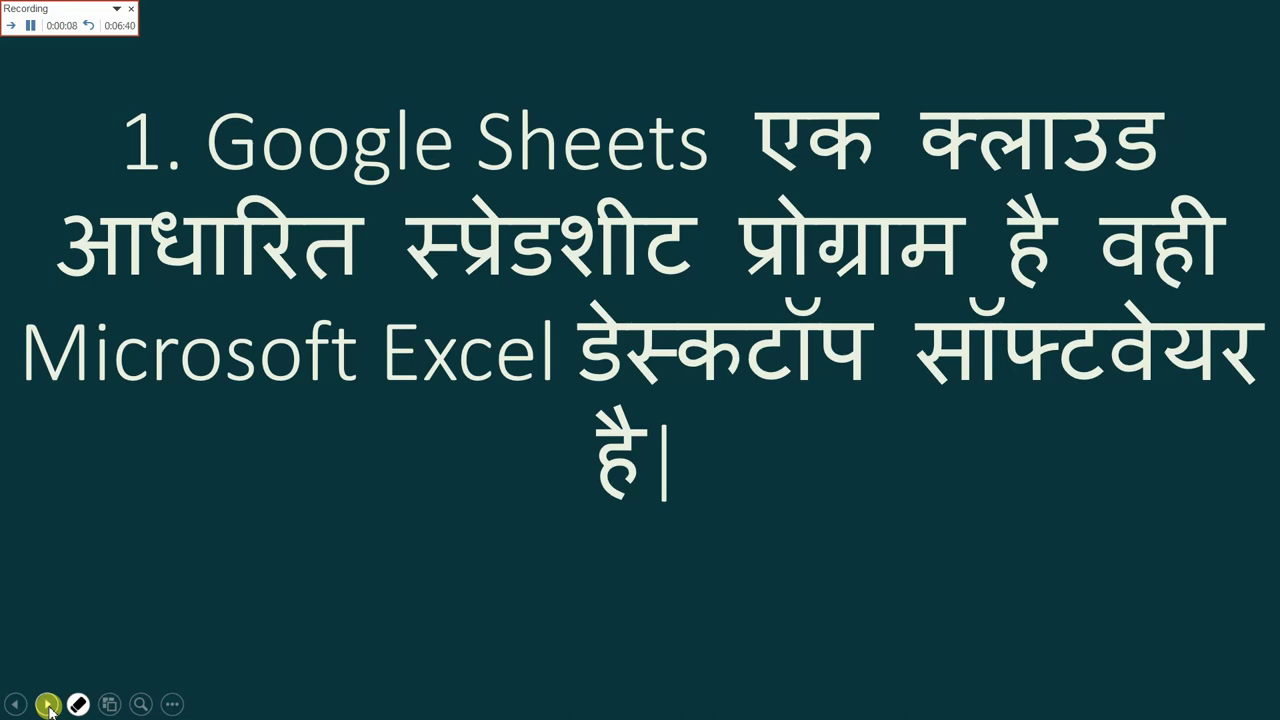
click(48, 706)
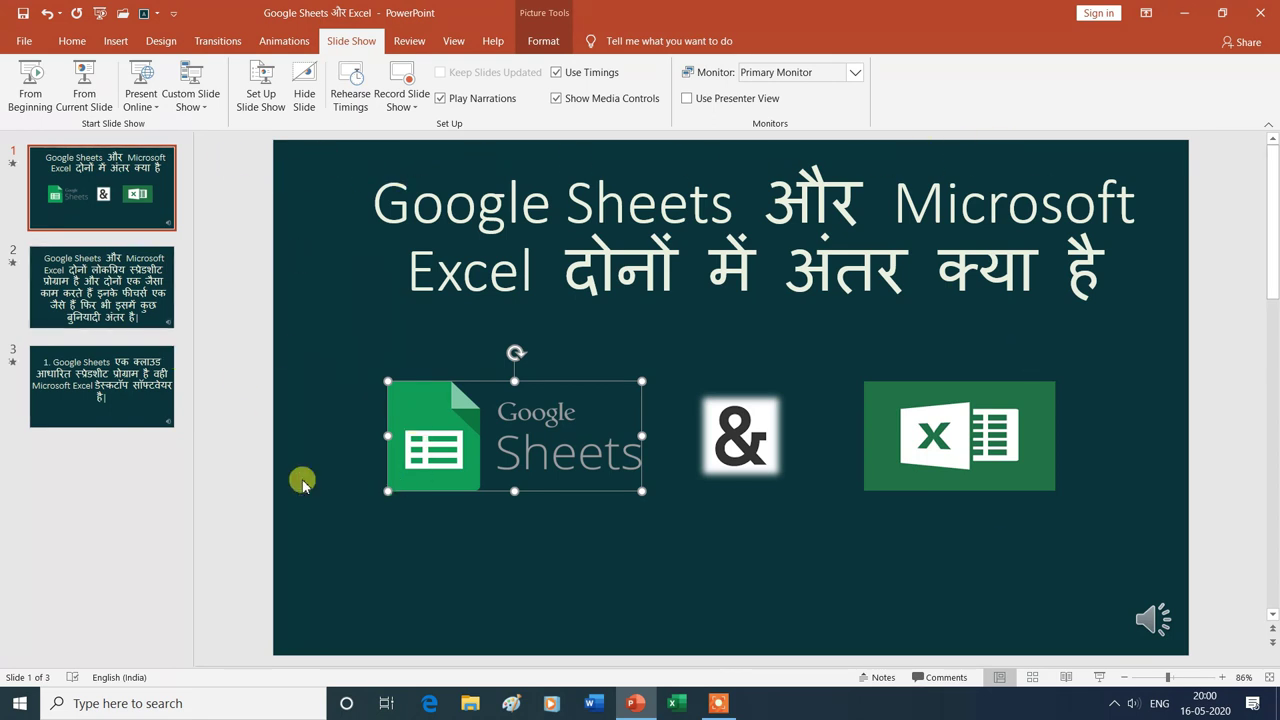
click(25, 44)
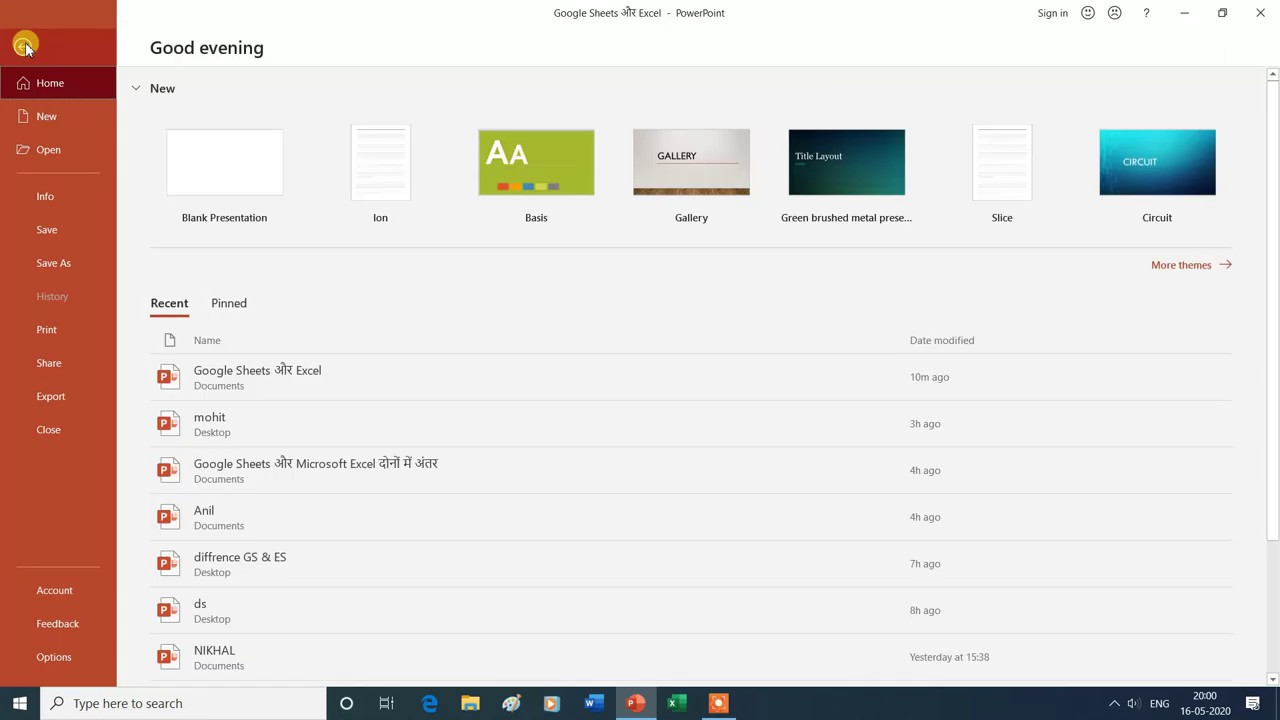
Save the presentation to the Desktop as 'Rohit' and close PowerPoint.
click(69, 268)
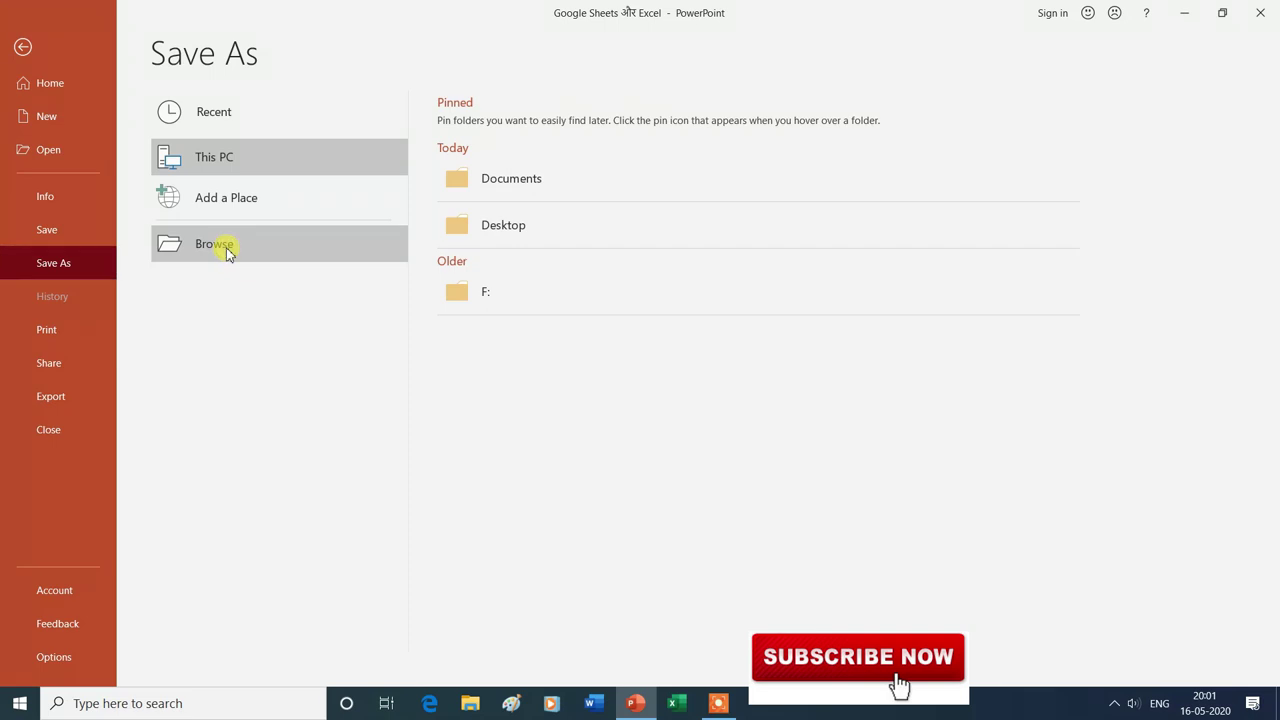
click(228, 254)
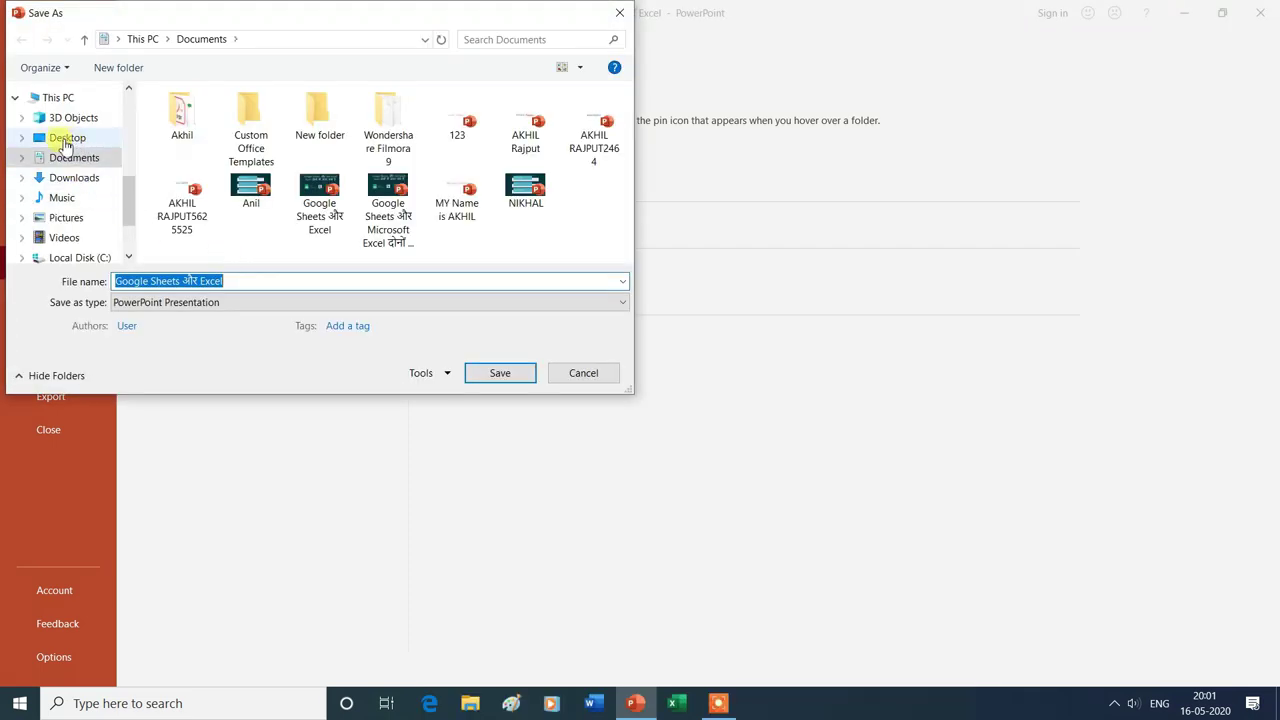
click(86, 141)
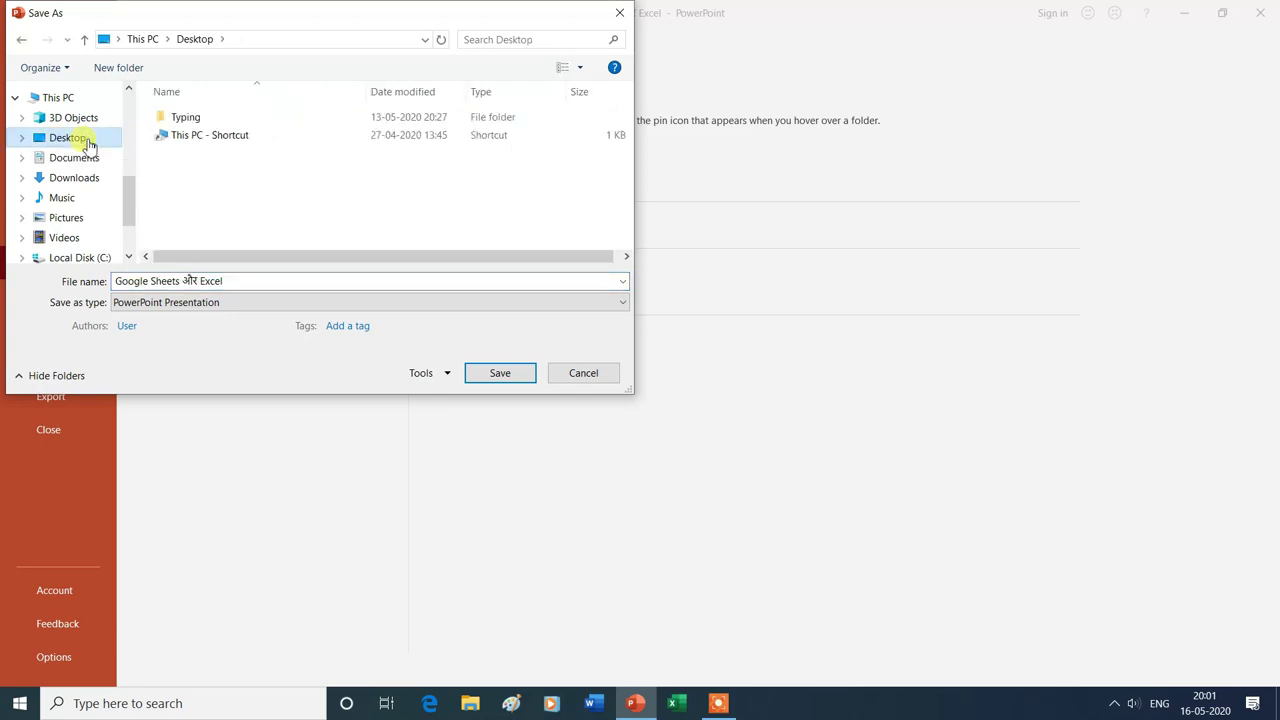
triple_click(236, 279)
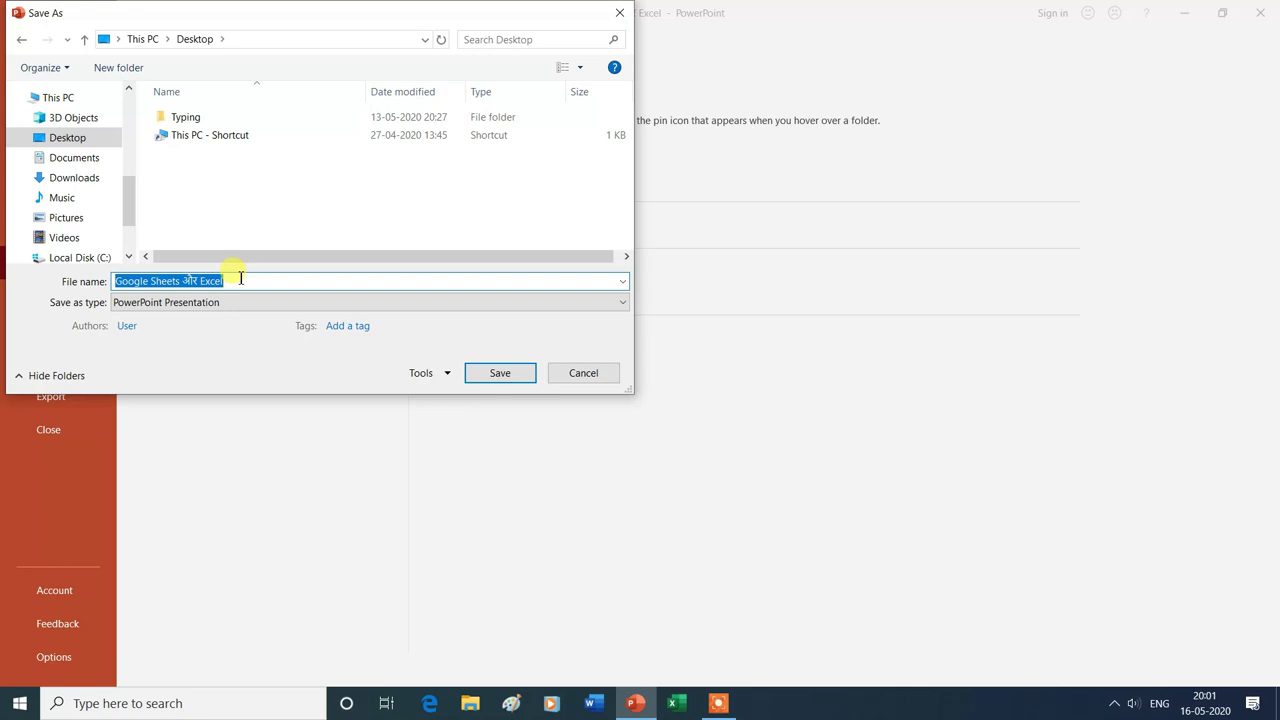
text(Rohit)
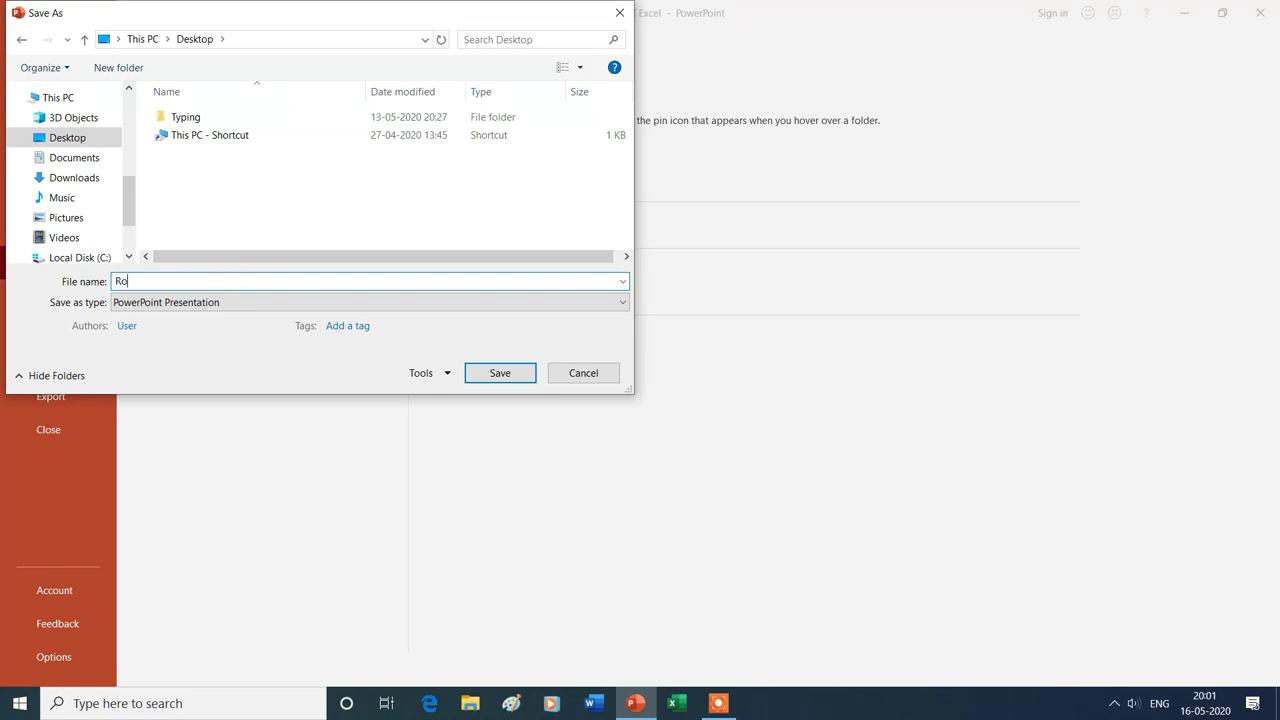
click(502, 376)
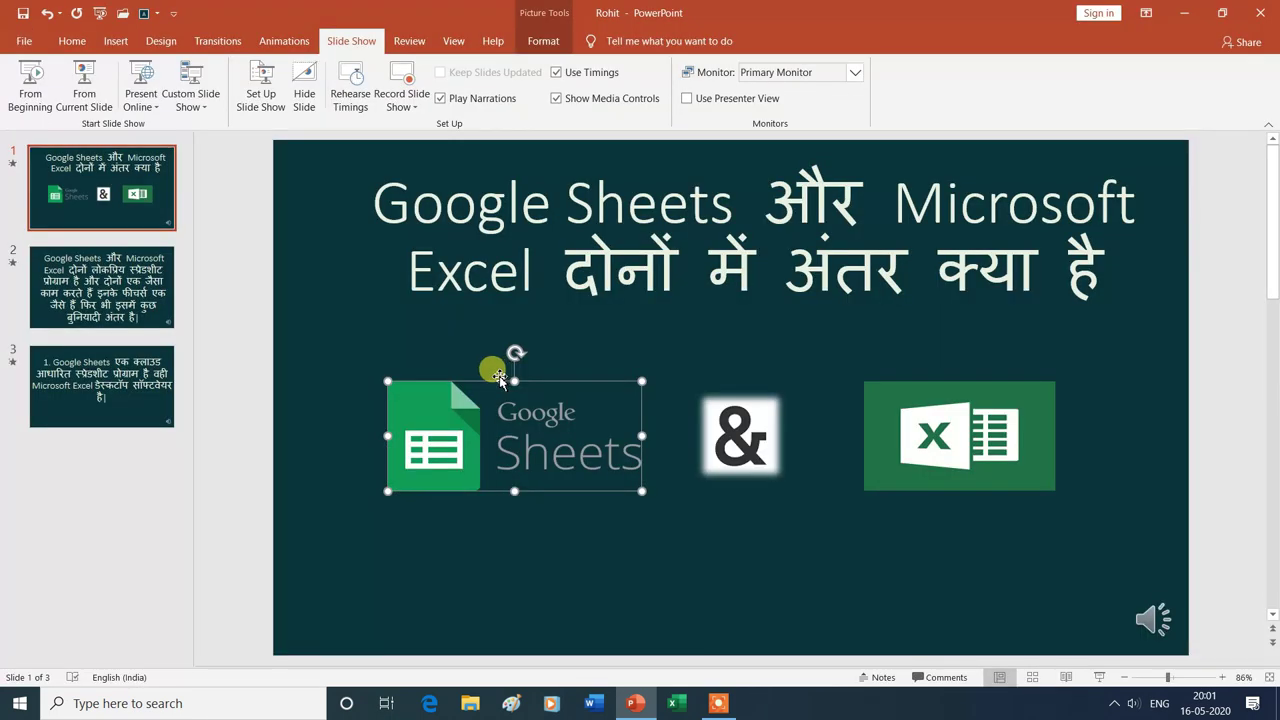
click(1262, 28)
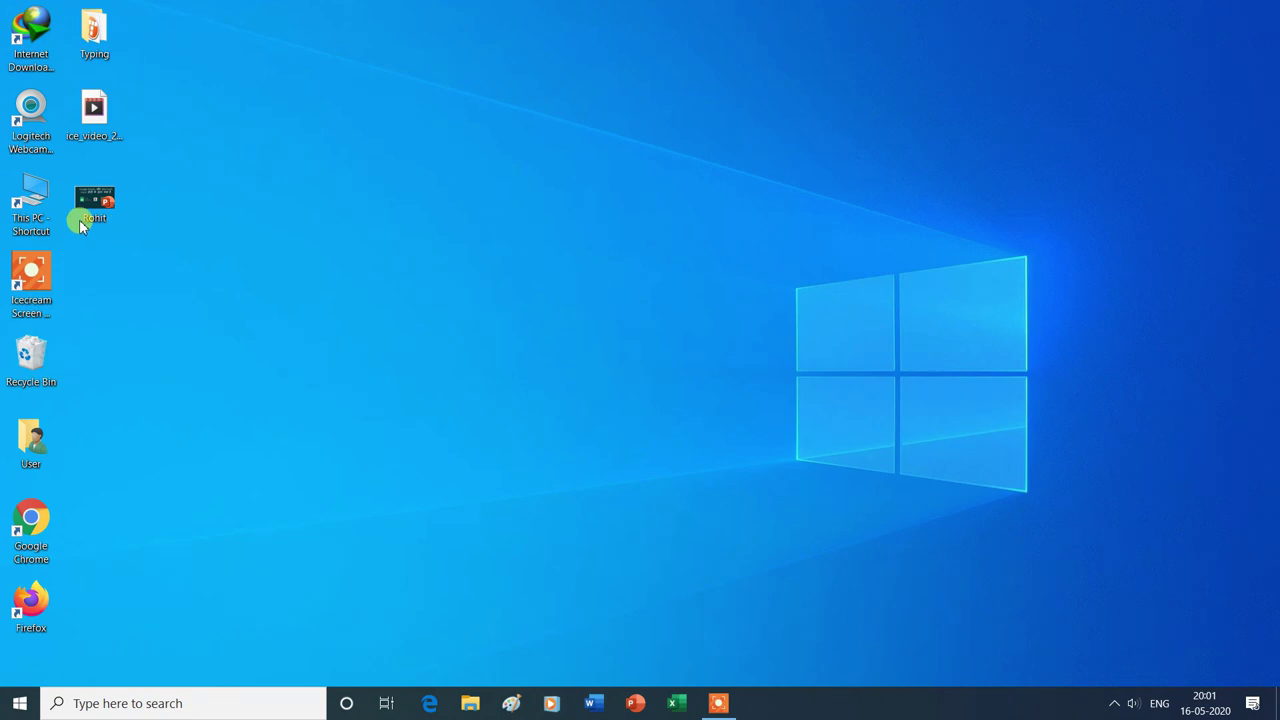
Reopen the saved Rohit presentation from its desktop icon.
click(98, 201)
double_click(97, 199)
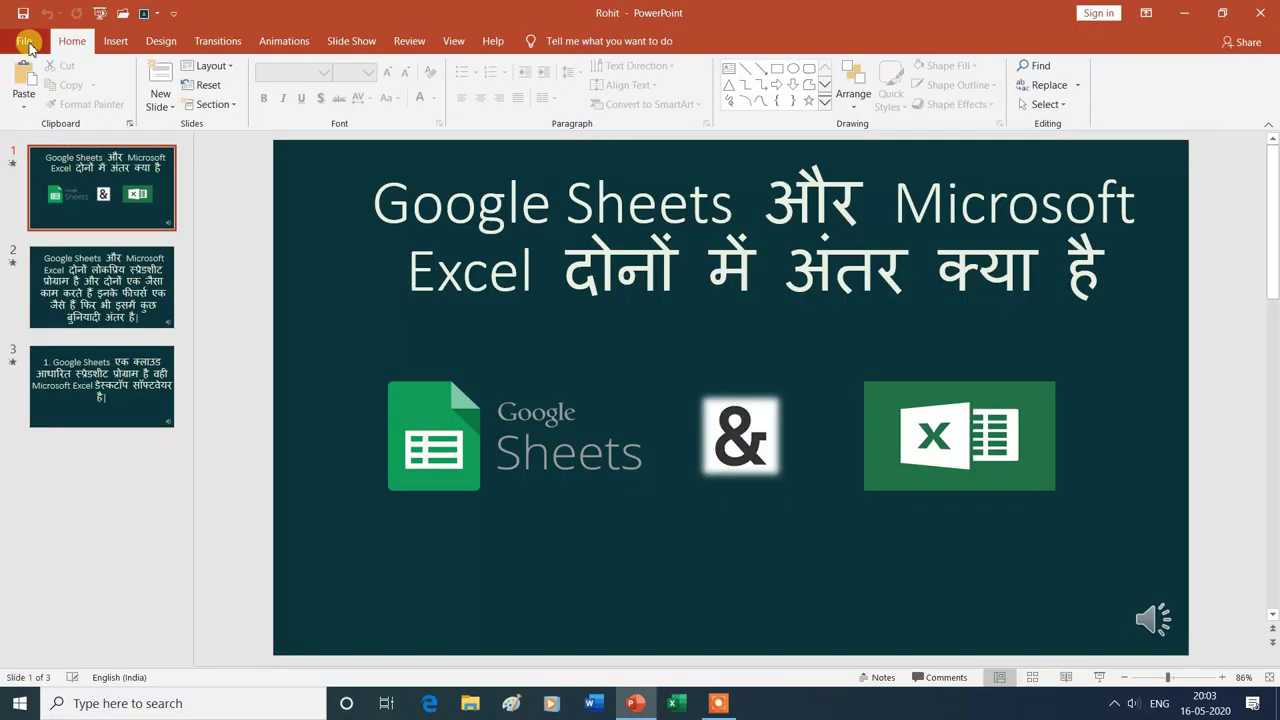
Save a Full HD video named 'Rohit 1' with recorded timings to the Desktop, then close PowerPoint.
click(26, 43)
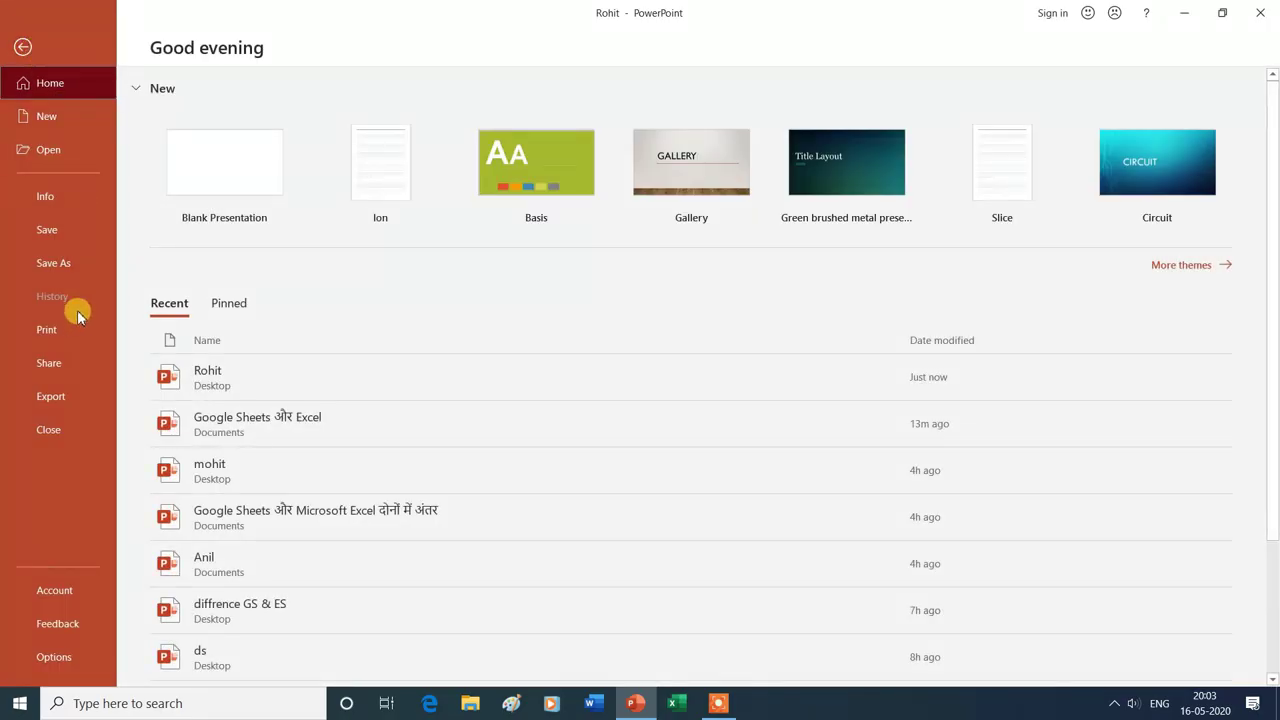
click(65, 396)
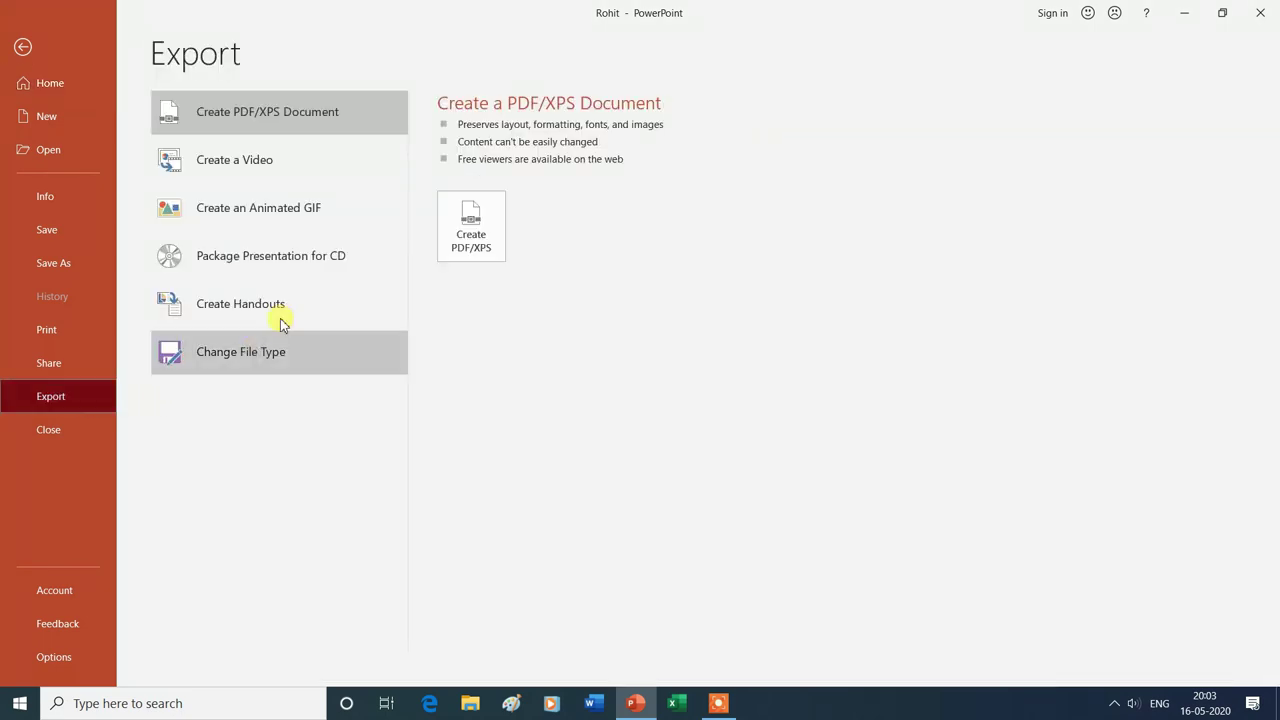
click(272, 170)
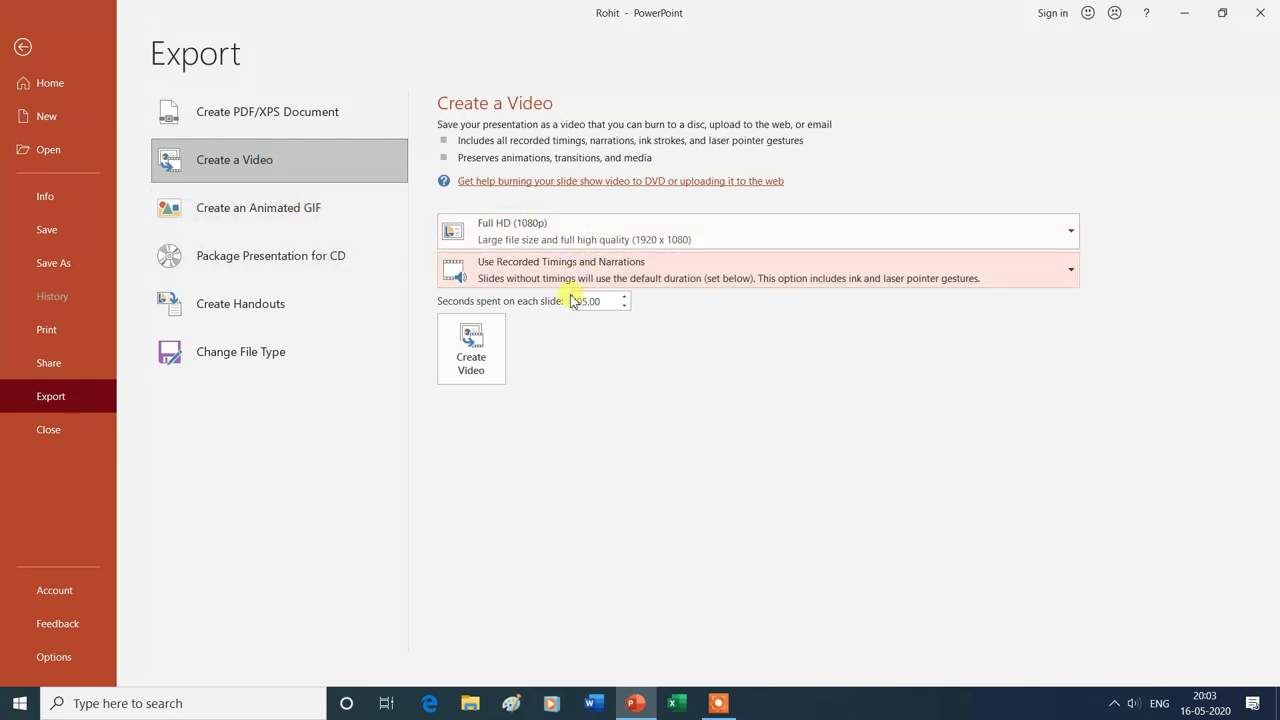
click(475, 352)
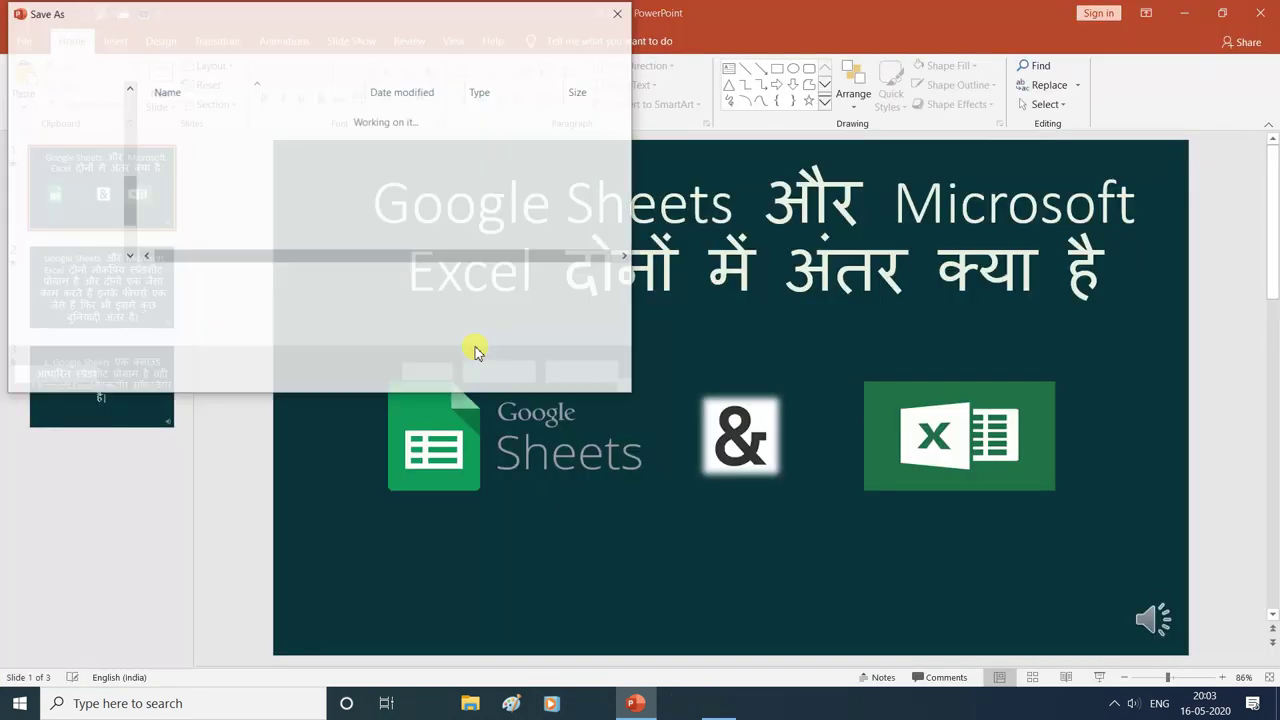
click(174, 283)
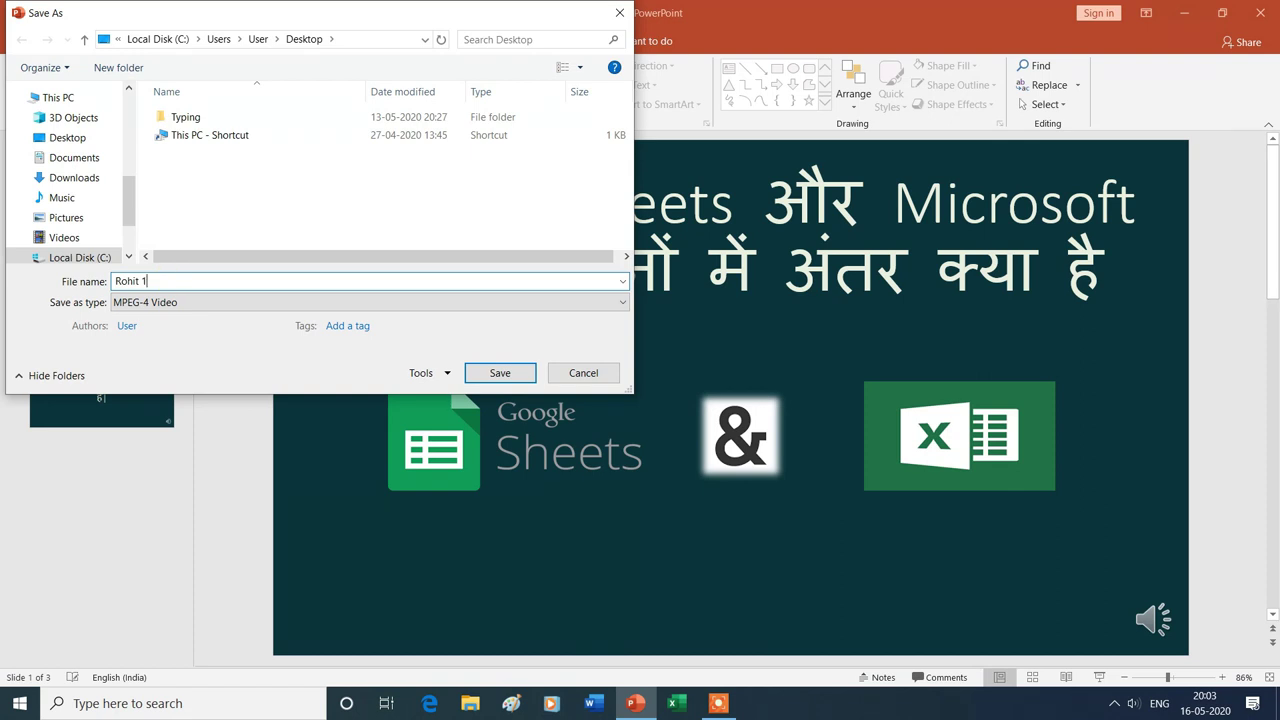
click(500, 374)
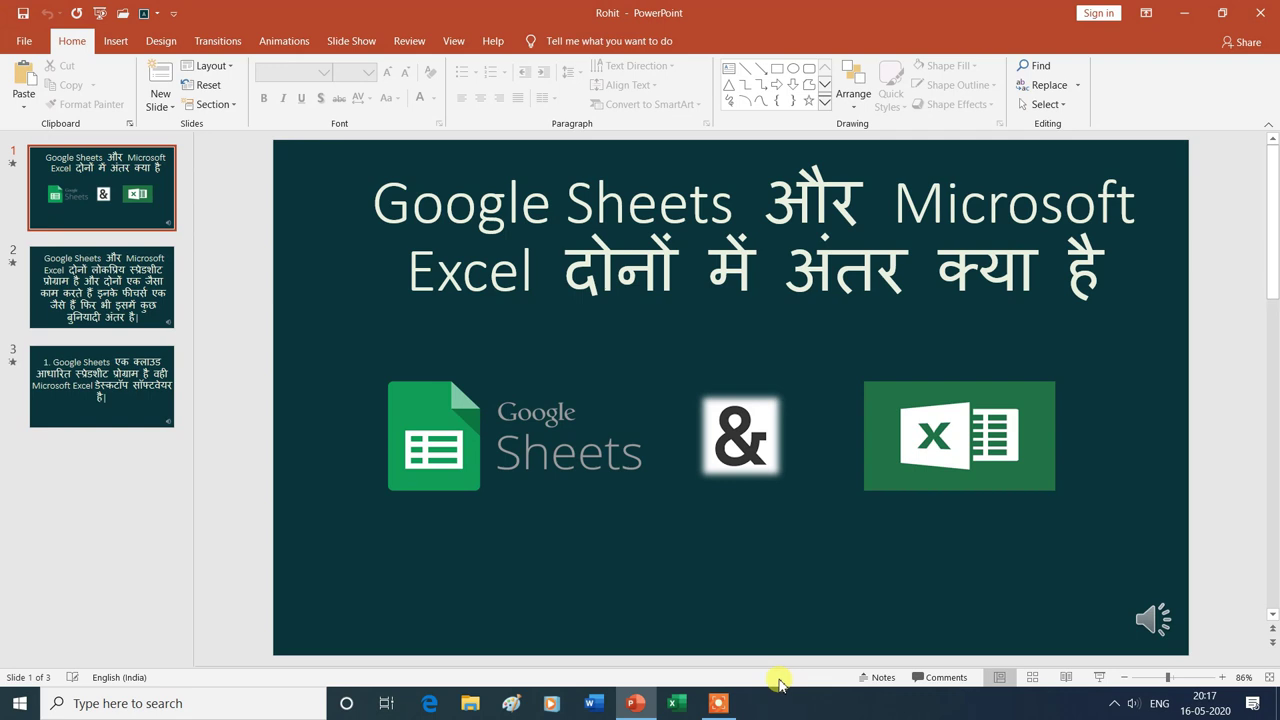
click(1263, 13)
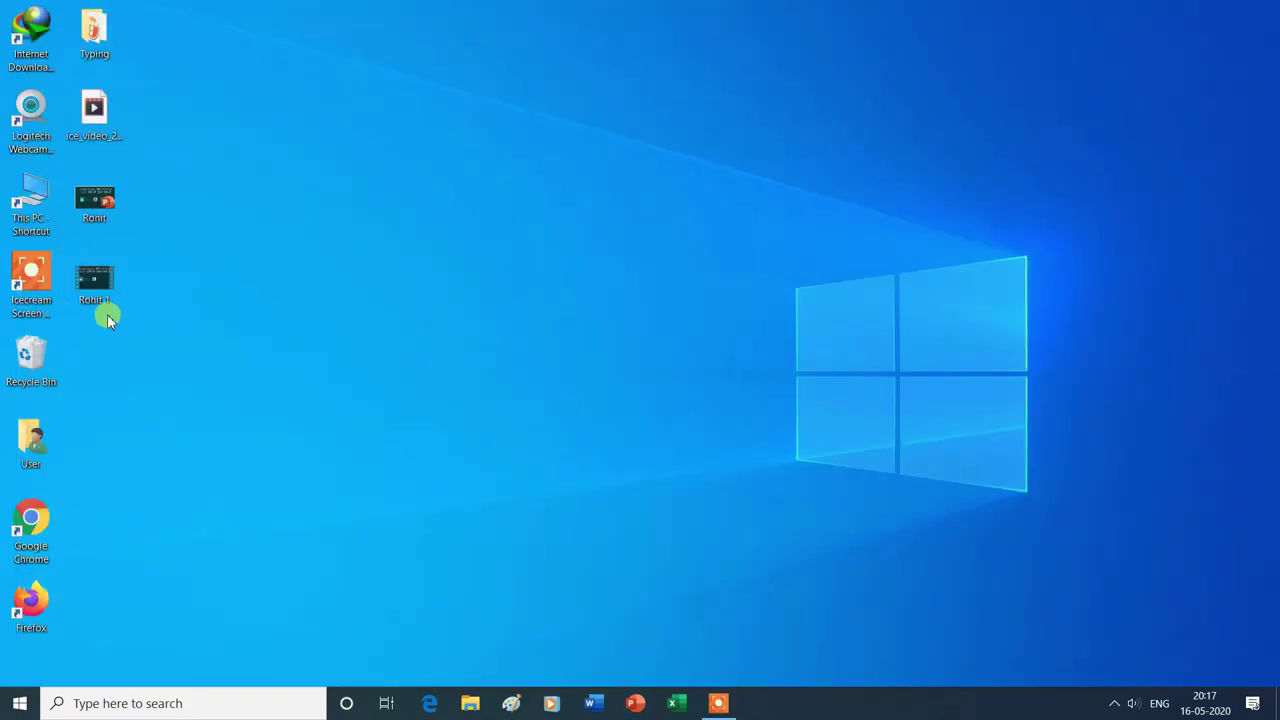
Play the exported Rohit 1 video from the desktop in Movies & TV, then close the player.
double_click(93, 285)
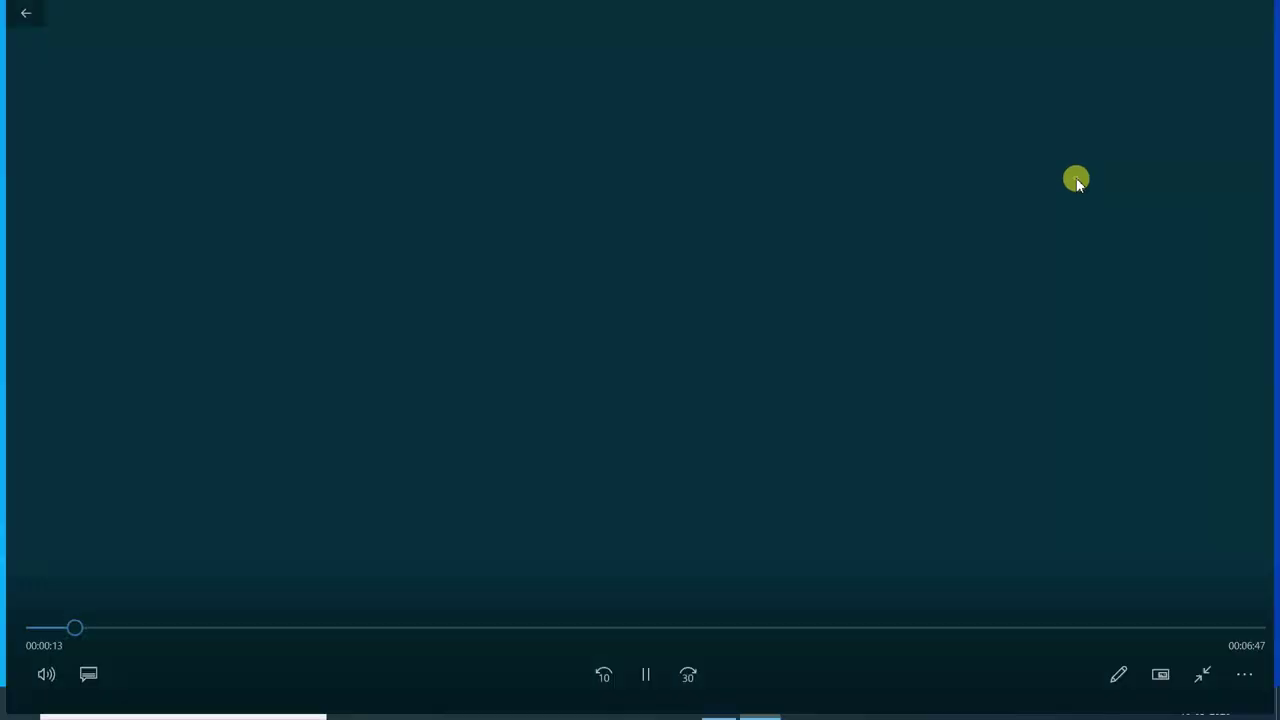
click(1263, 12)
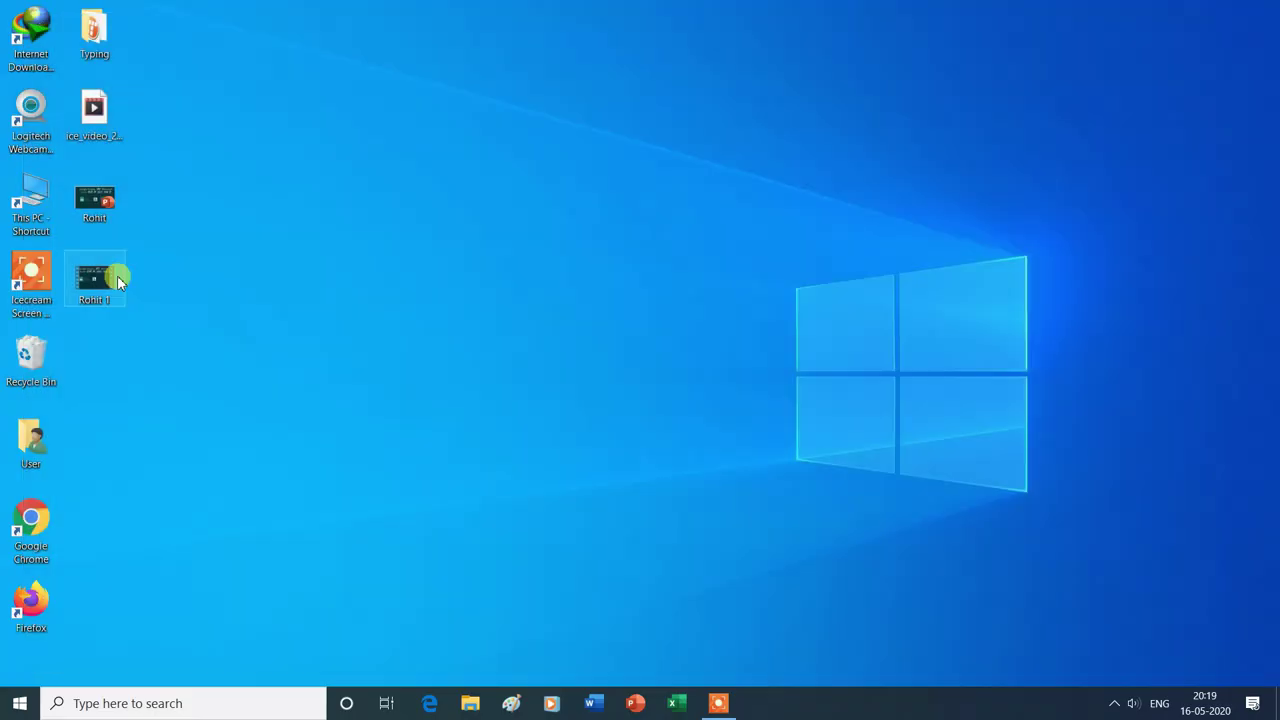